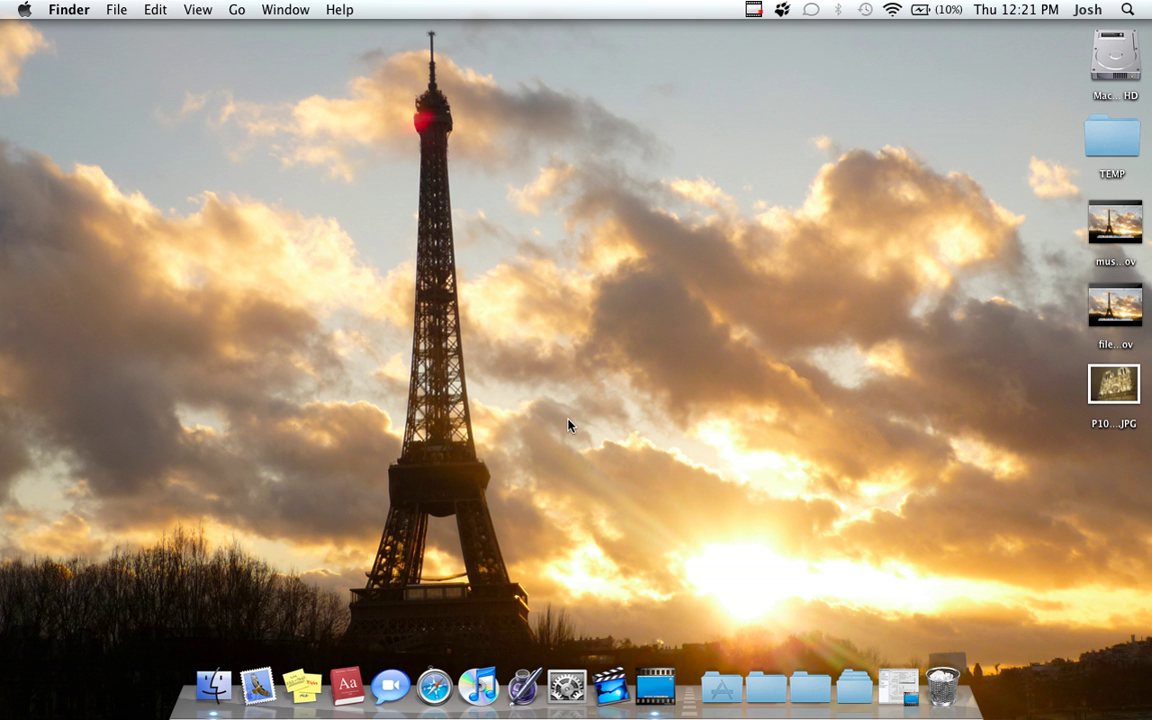
# Launch iChat from the Applications stack in the Dock
pyautogui.click(722, 688)
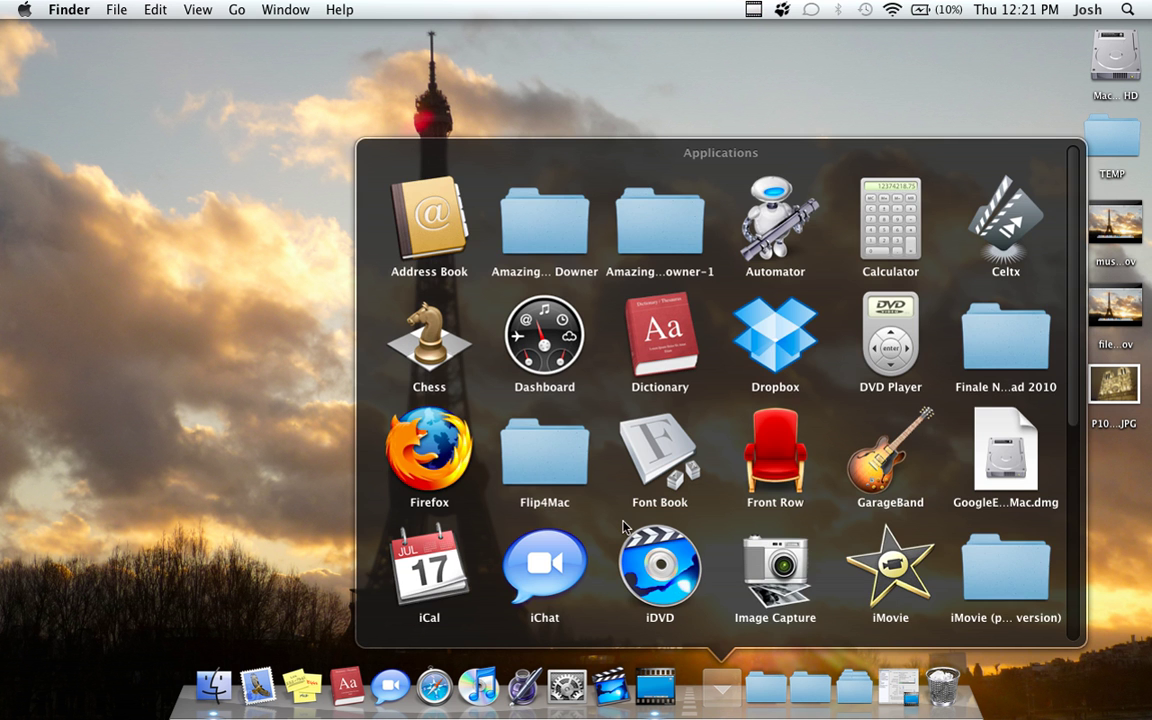
pyautogui.scroll(-3, 660, 550)
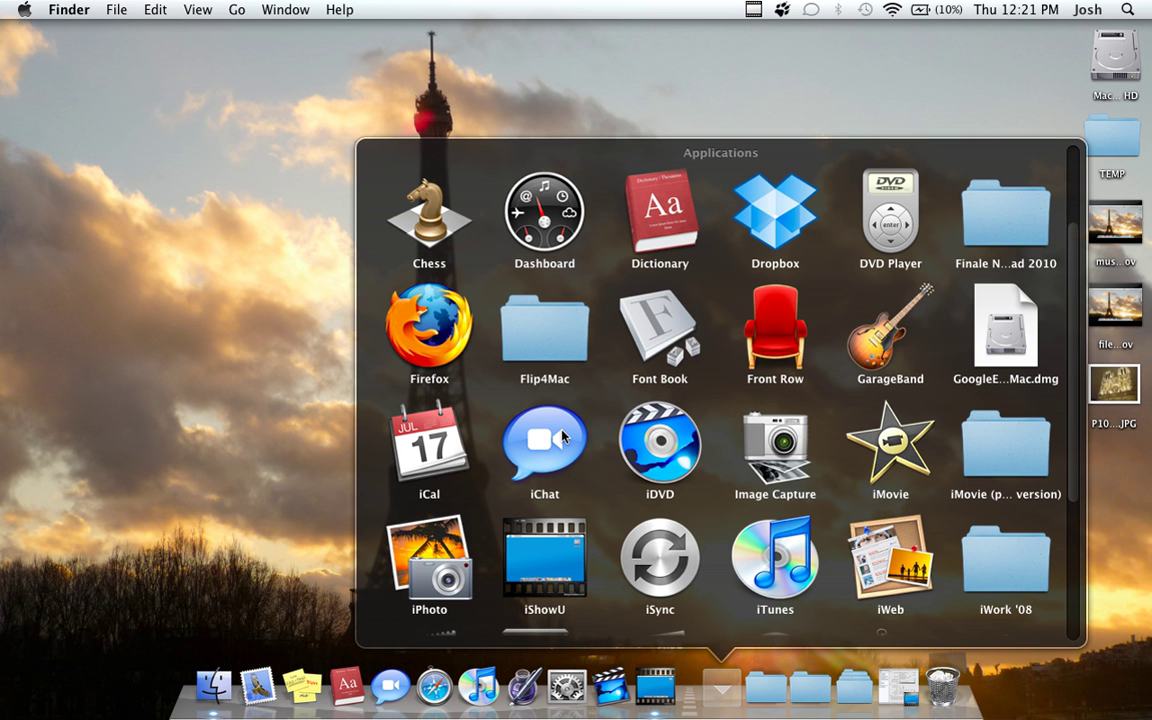
pyautogui.click(563, 436)
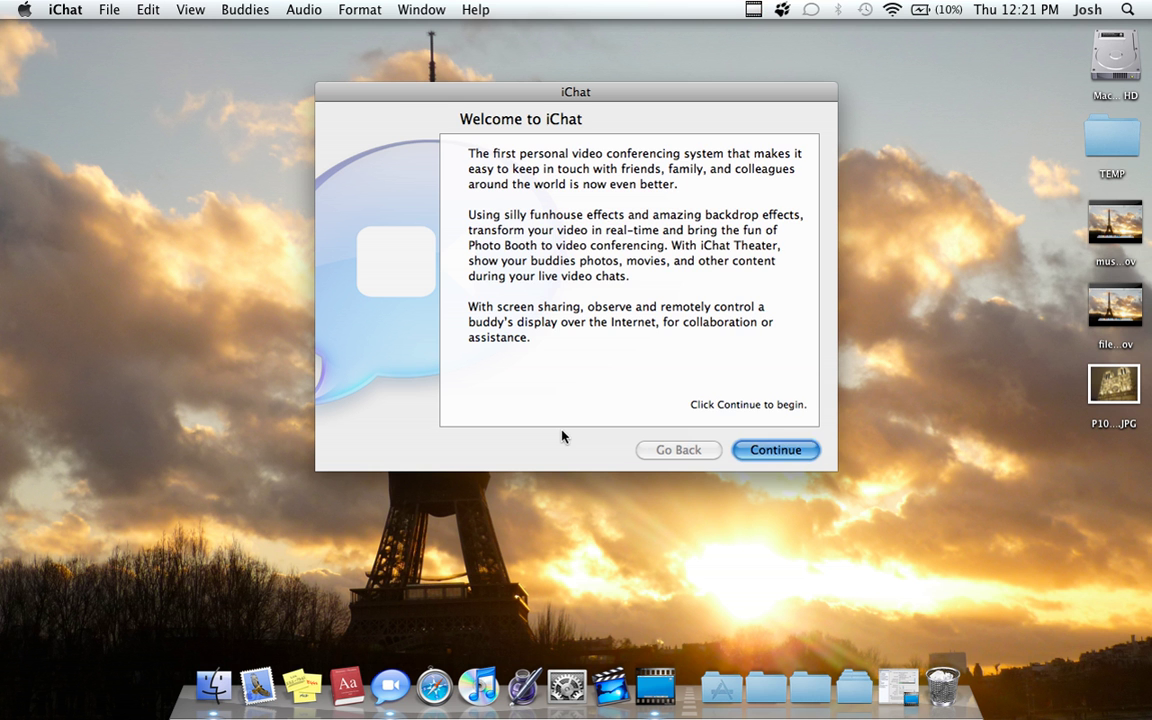
# Finish the iChat setup assistant with AIM as the account type, keeping the prefilled screen name and password
pyautogui.press('Return')
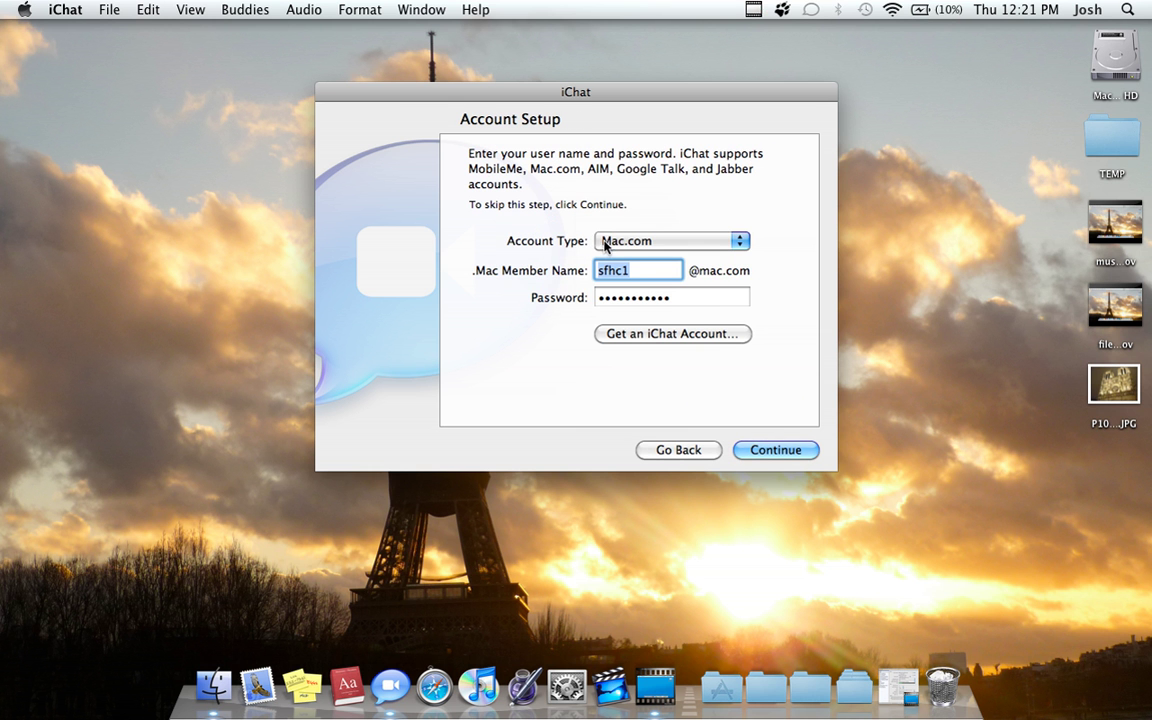
pyautogui.click(610, 240)
pyautogui.click(610, 209)
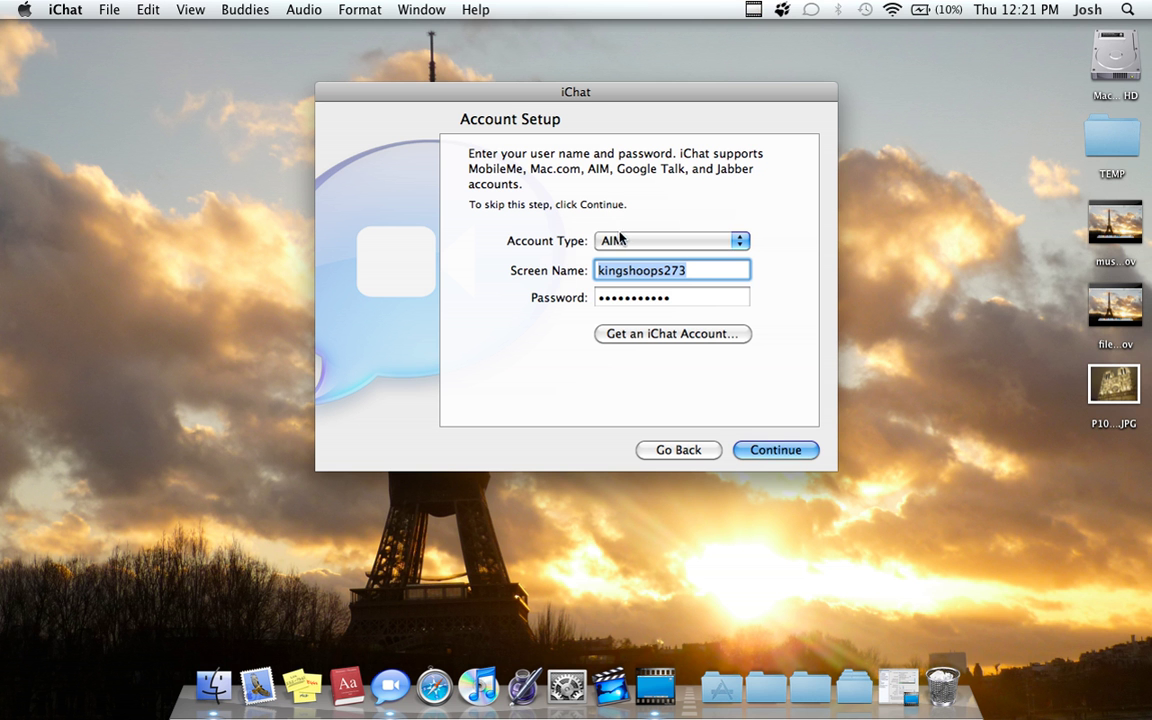
pyautogui.click(620, 240)
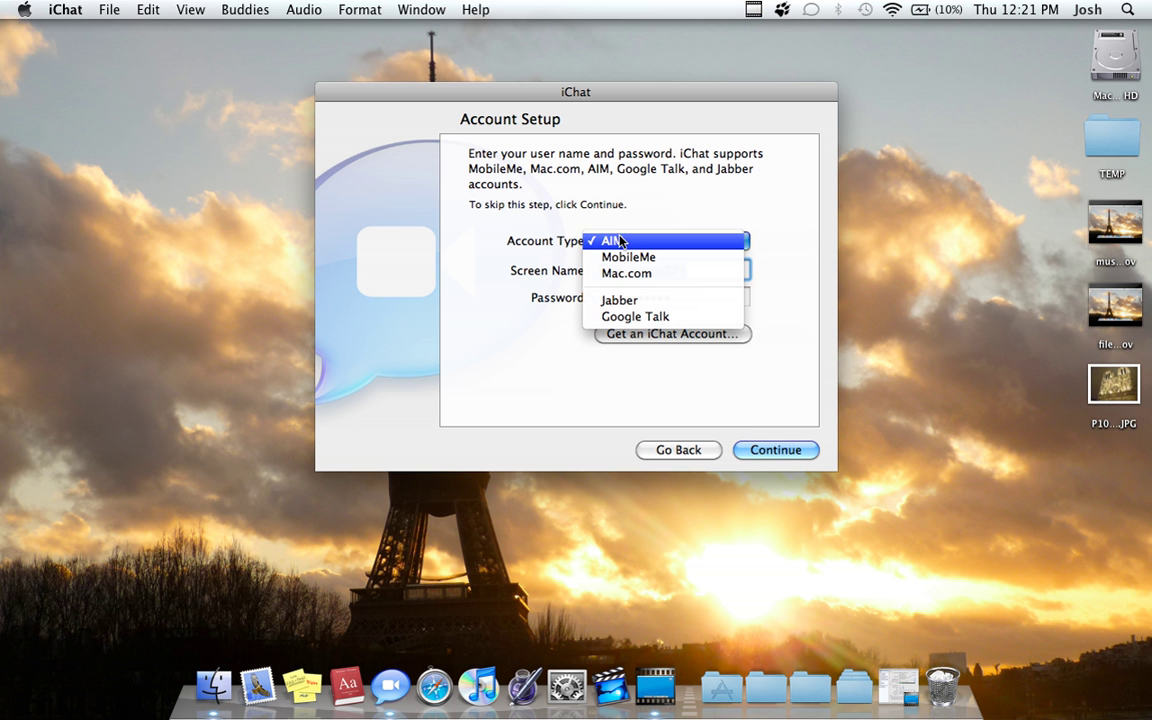
pyautogui.click(620, 240)
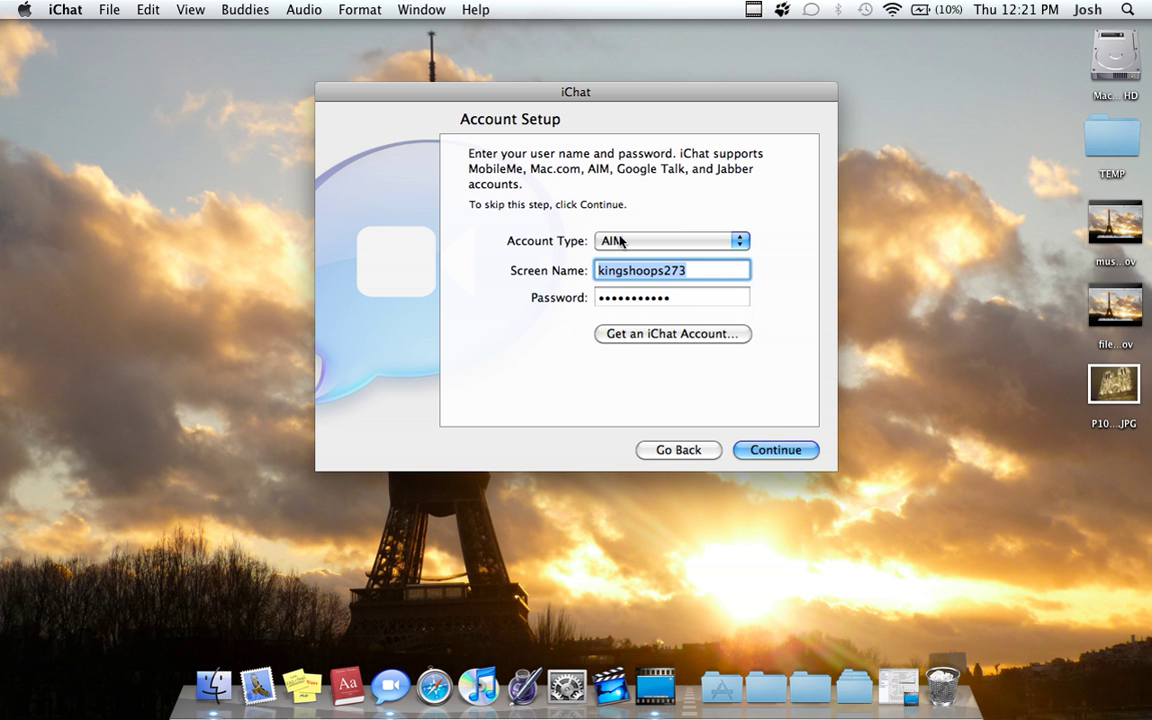
pyautogui.click(697, 272)
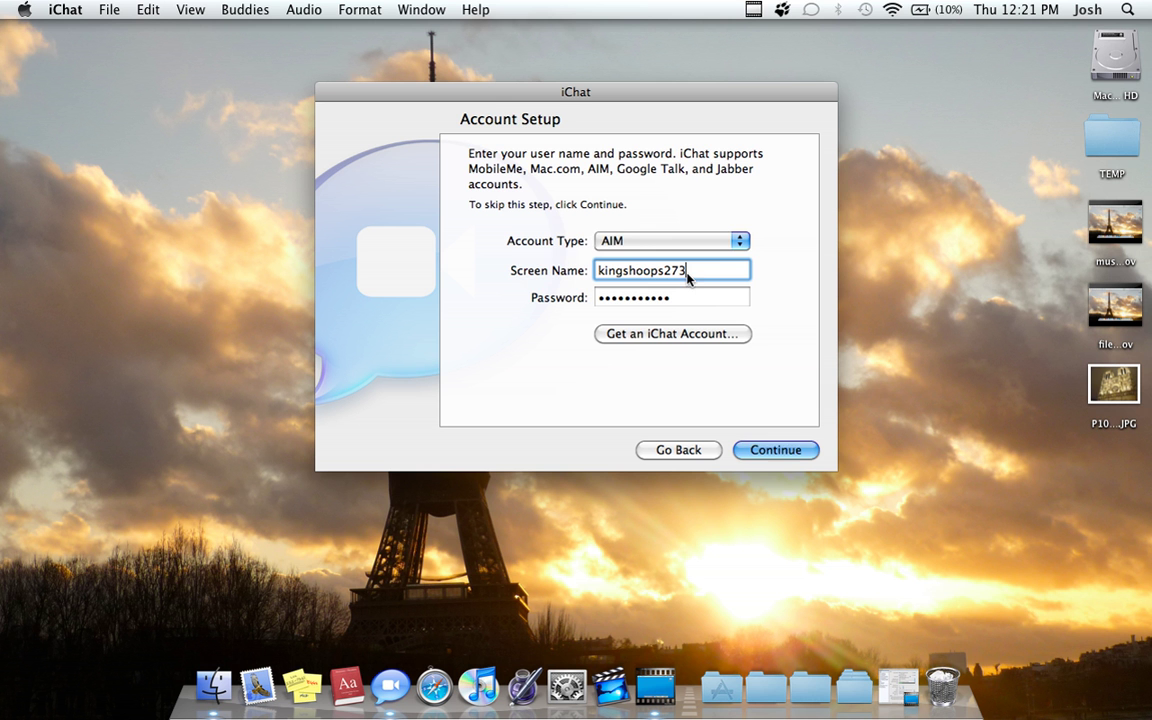
pyautogui.click(792, 447)
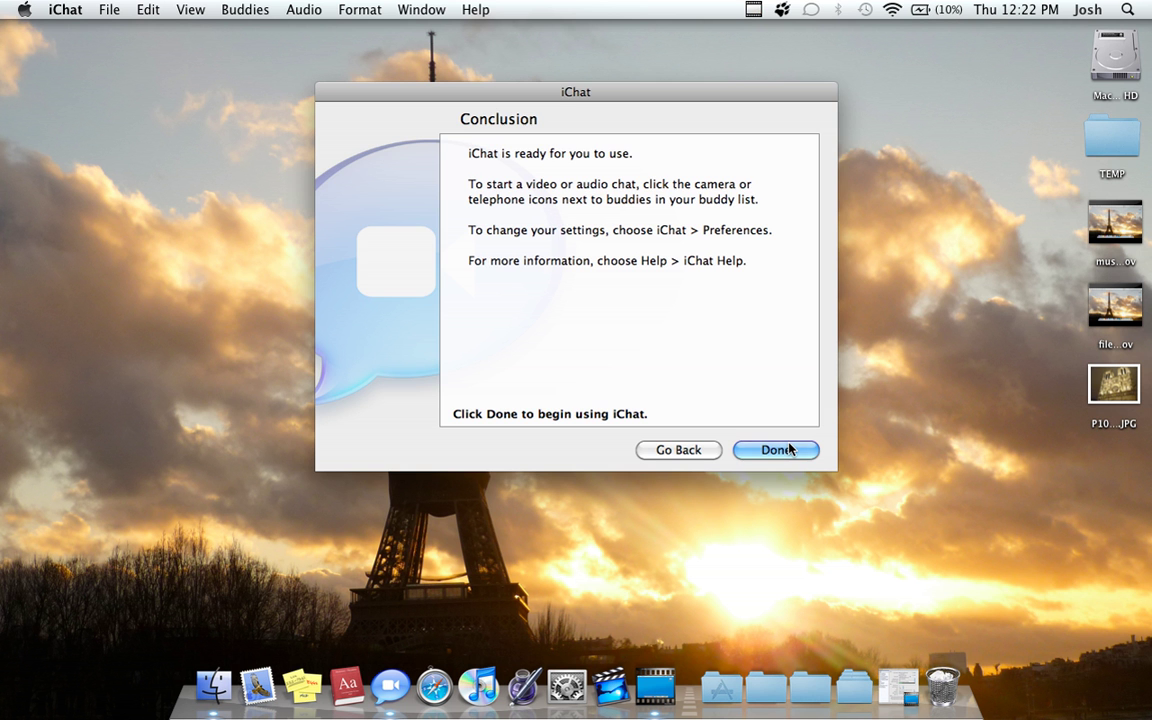
pyautogui.click(788, 450)
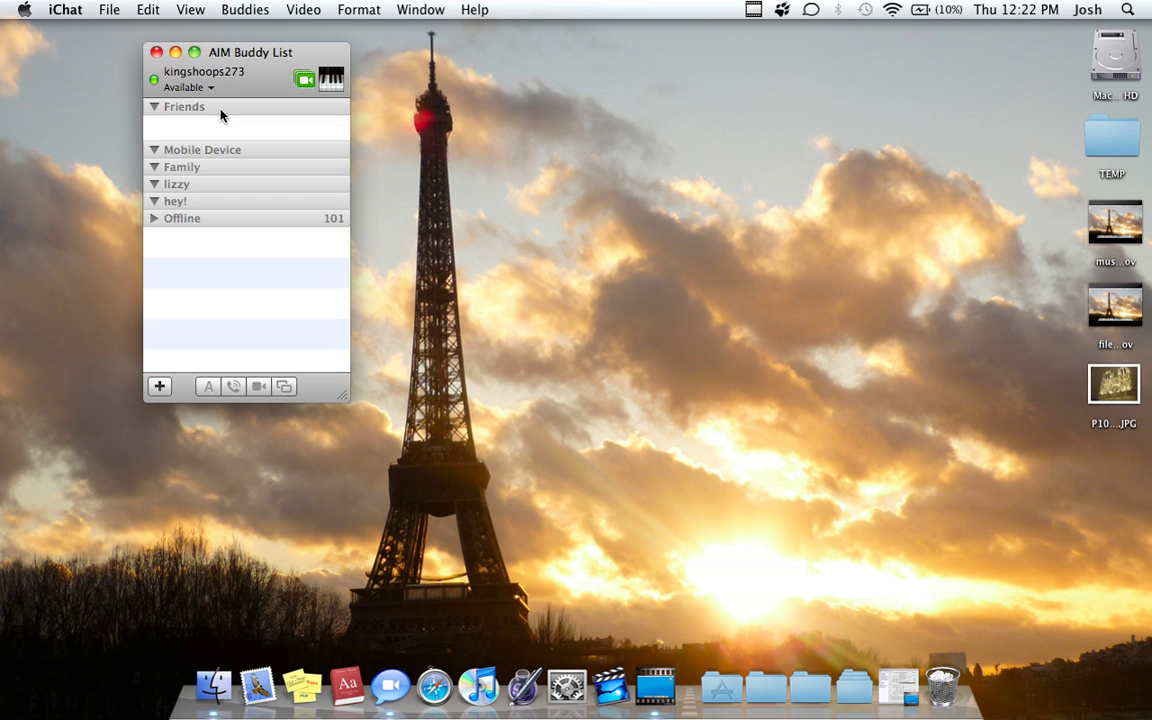
# Collapse the Friends, lizzy and hey! groups and change the status from Available to Away
pyautogui.click(205, 108)
pyautogui.click(195, 158)
pyautogui.click(195, 175)
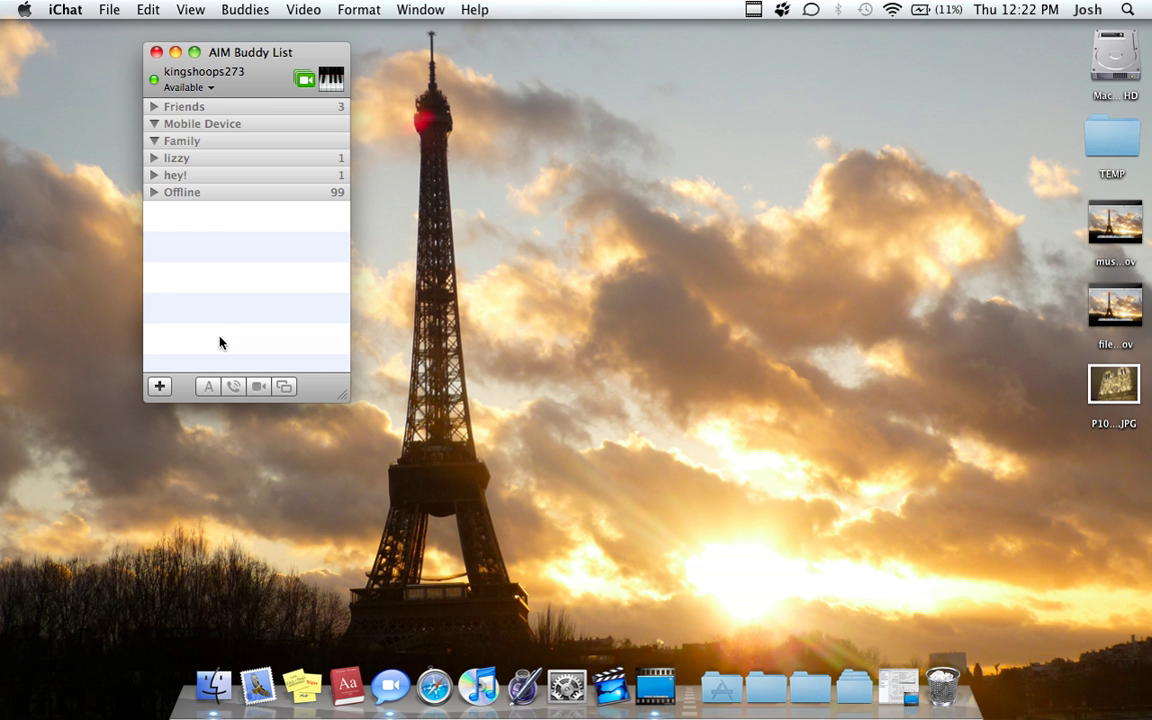
pyautogui.click(211, 88)
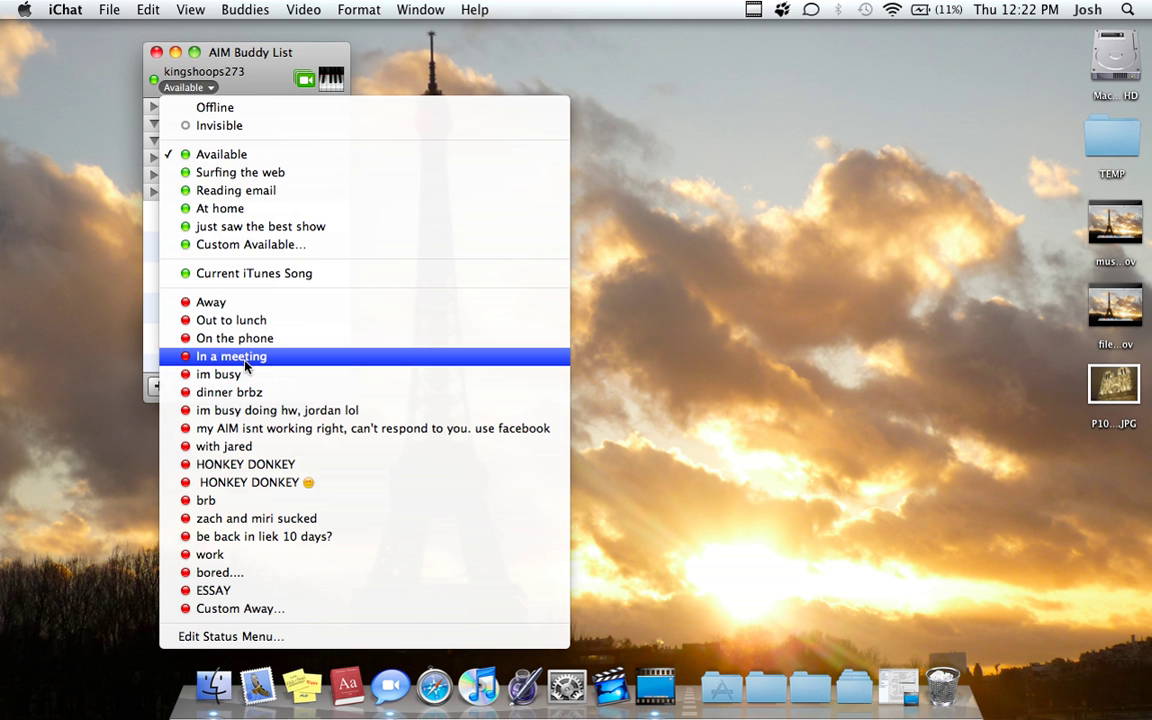
pyautogui.click(186, 88)
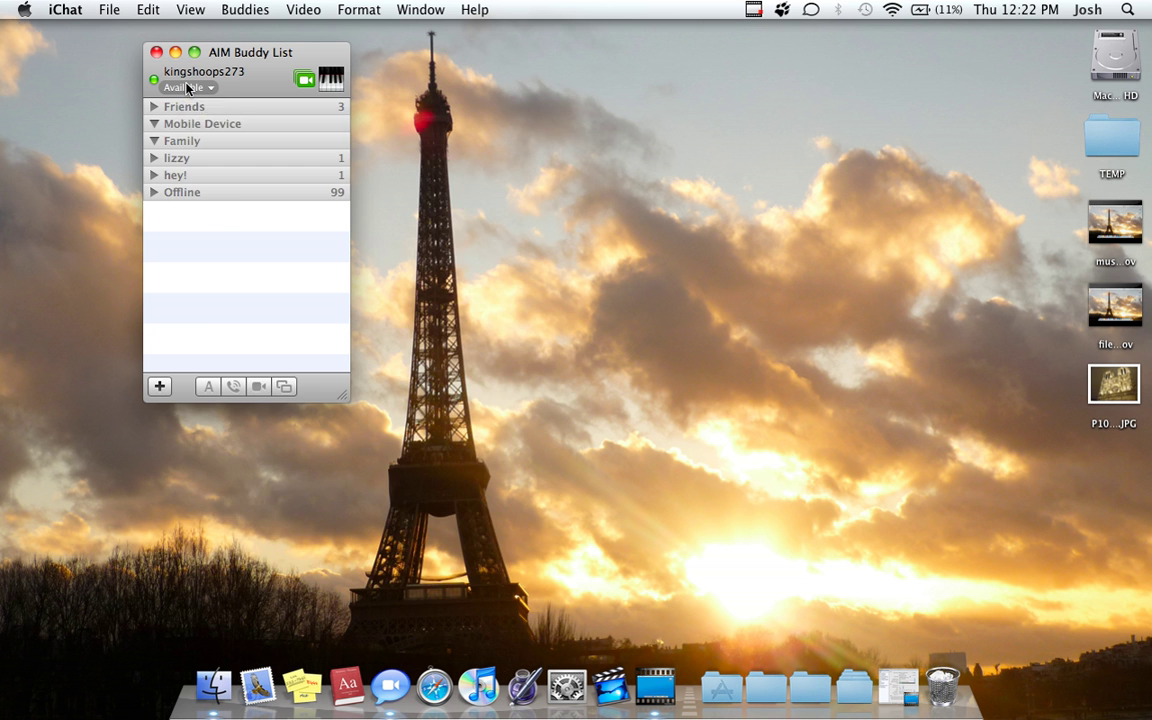
pyautogui.click(186, 88)
pyautogui.click(222, 304)
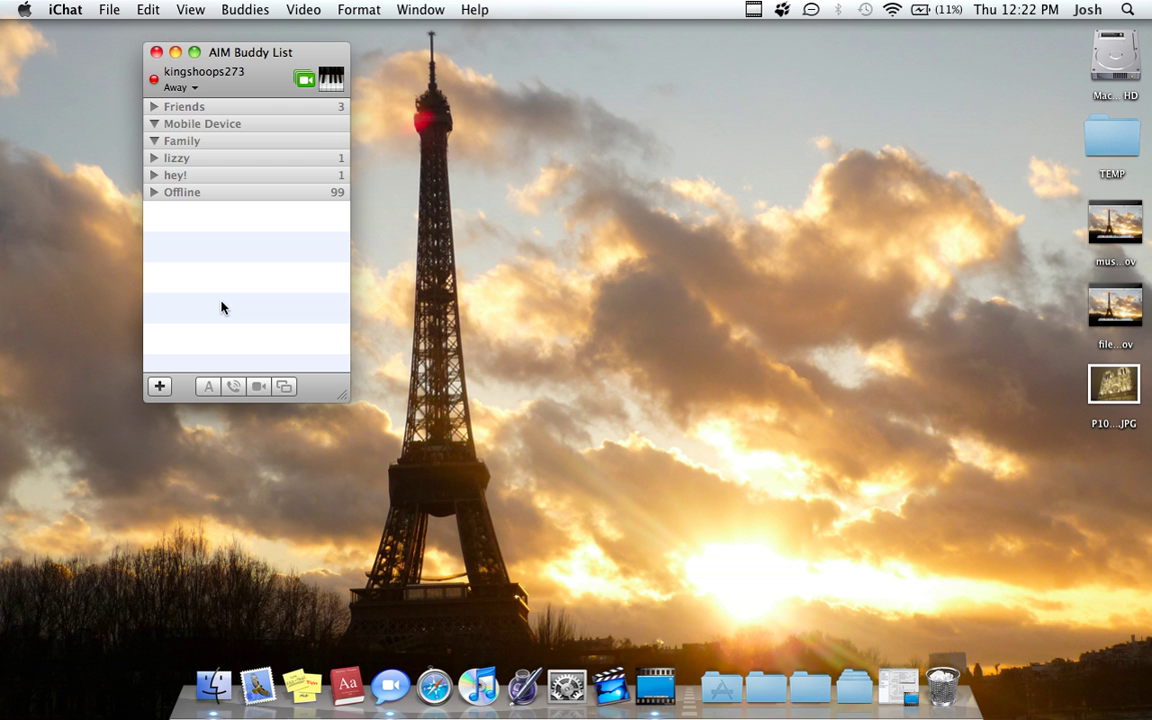
# Expand Friends to view its buddies, confirm Away stays selected, then collapse Friends again
pyautogui.click(154, 107)
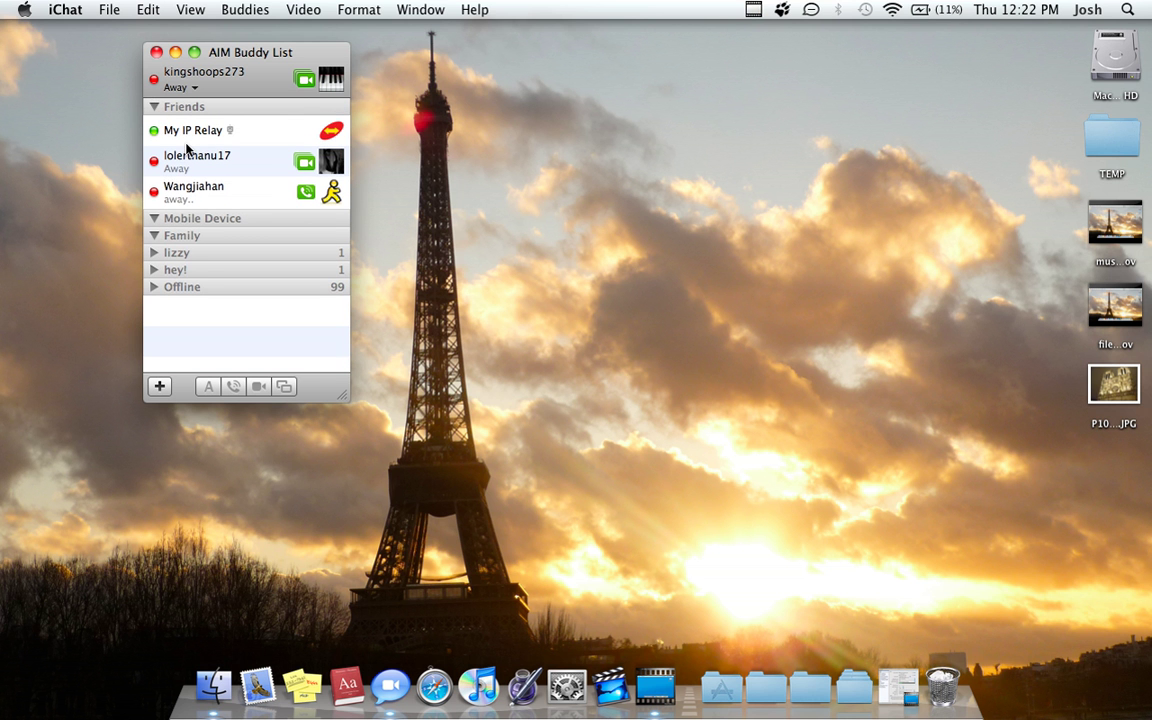
pyautogui.moveTo(186, 148)
pyautogui.click(176, 88)
pyautogui.click(171, 108)
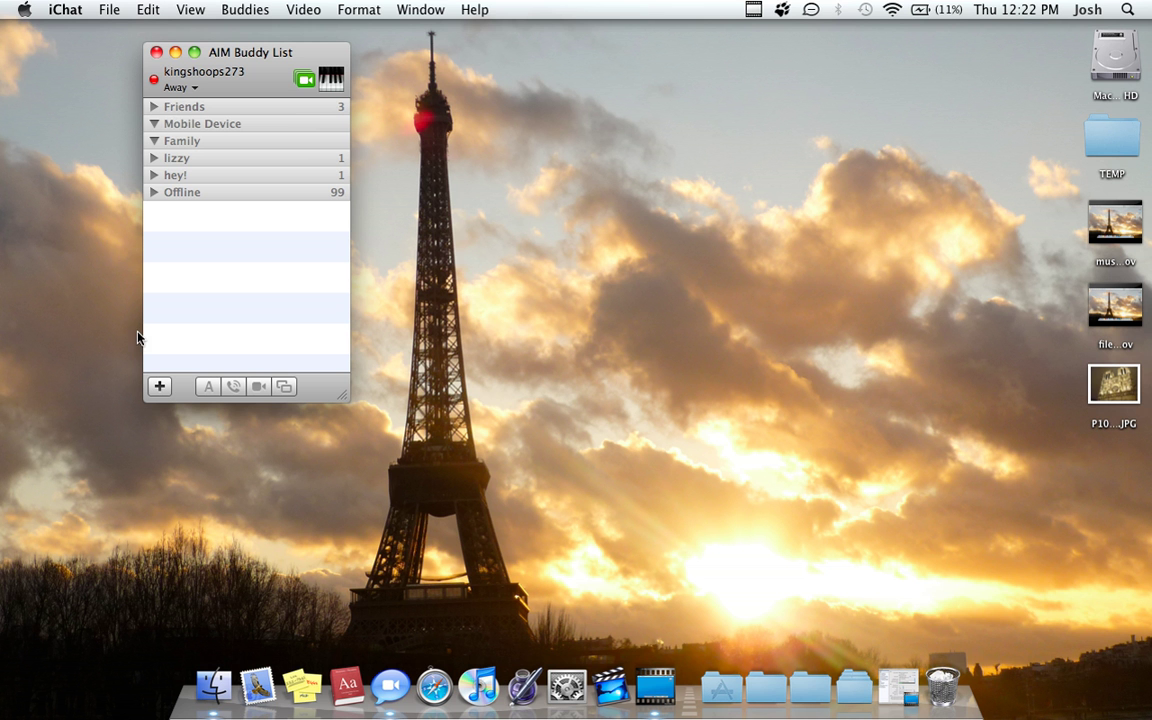
# Start adding a new buddy, keeping Mobile Device as its group
pyautogui.click(163, 393)
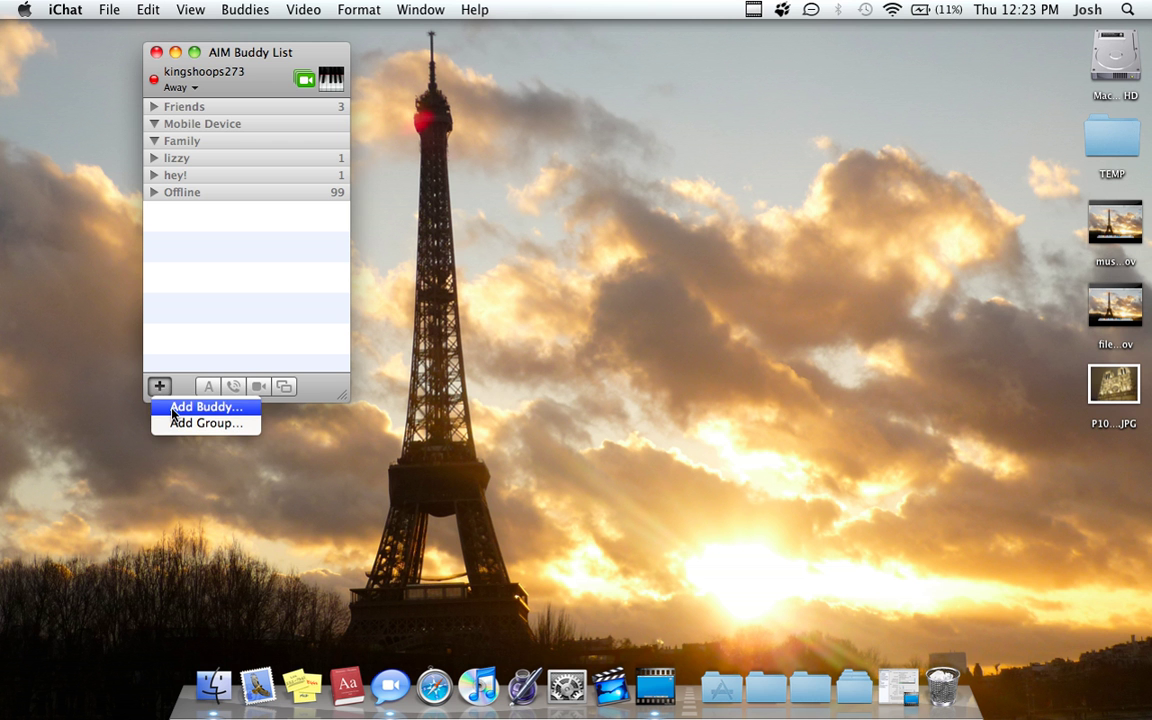
pyautogui.click(174, 408)
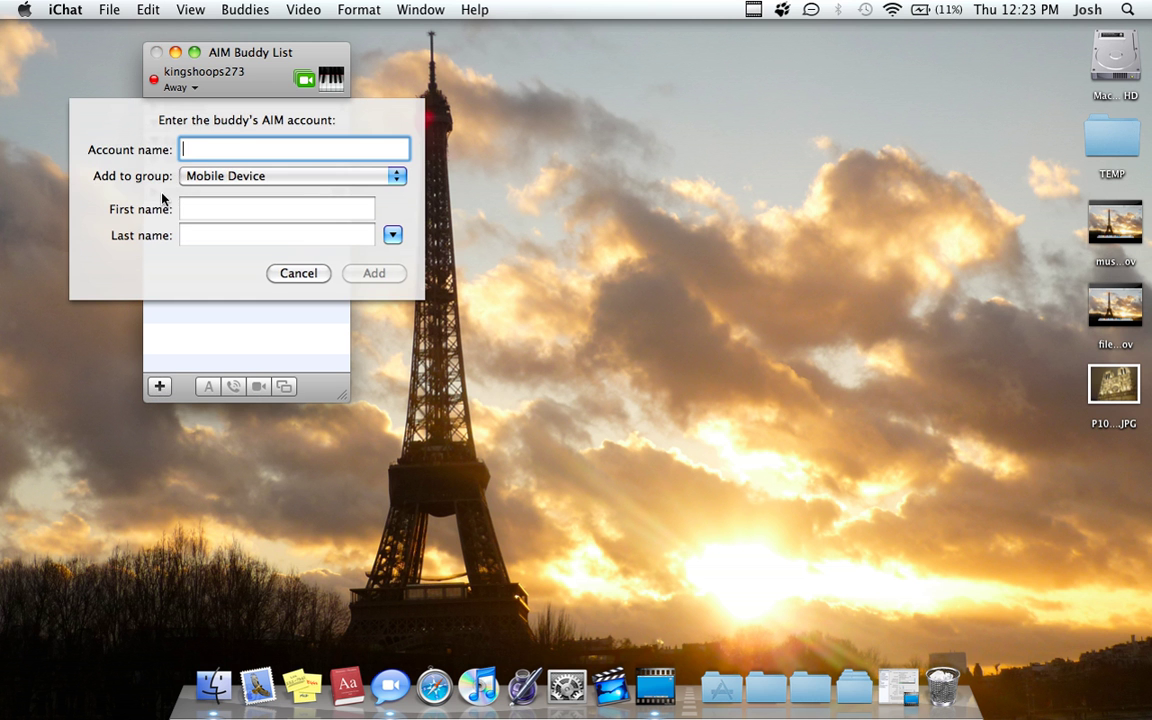
pyautogui.click(240, 176)
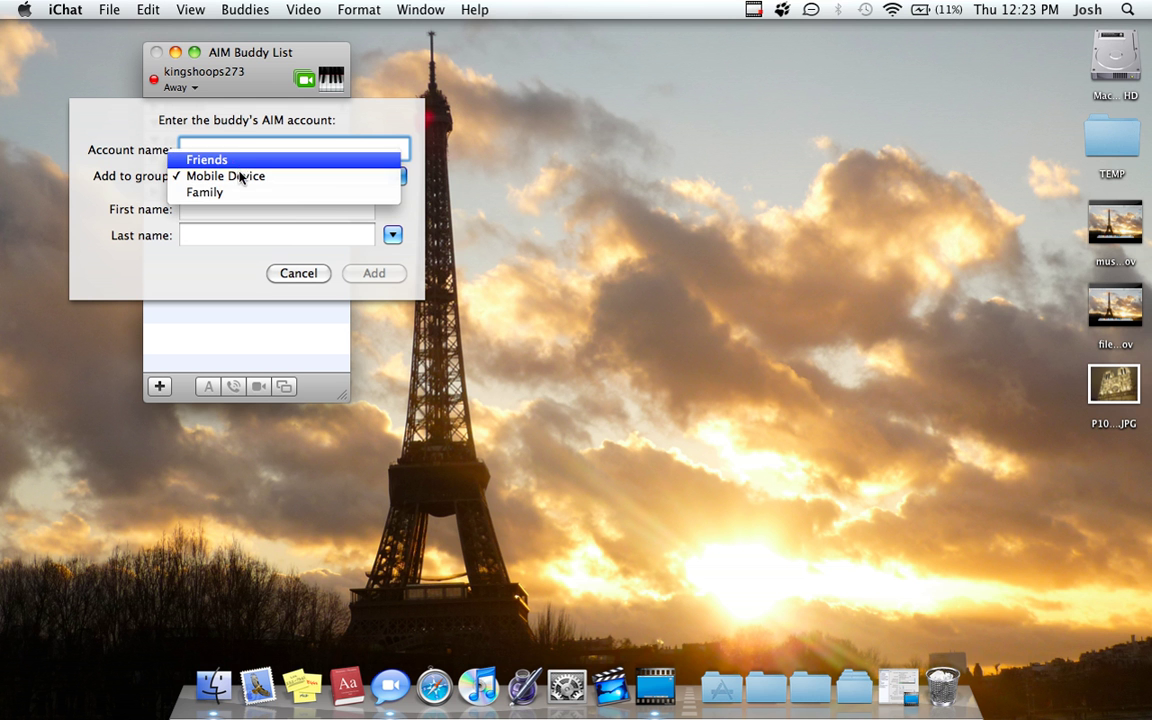
pyautogui.click(185, 226)
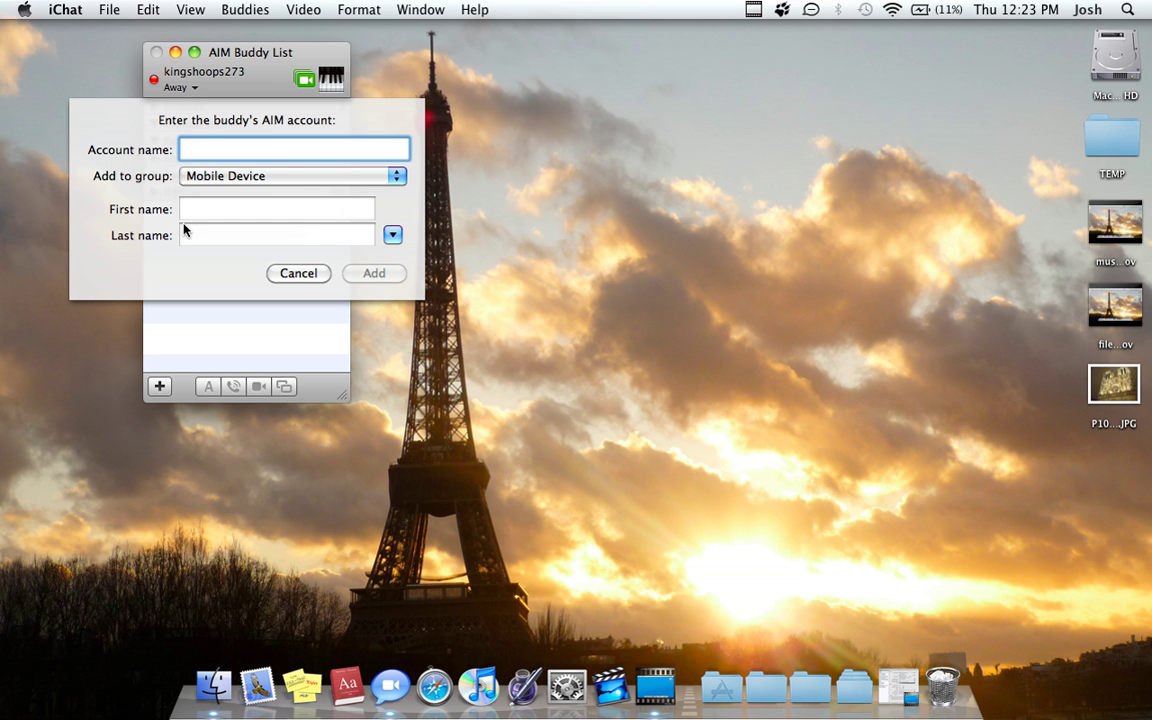
# Fill the new buddy form from a contact in the Address Book list
pyautogui.click(392, 235)
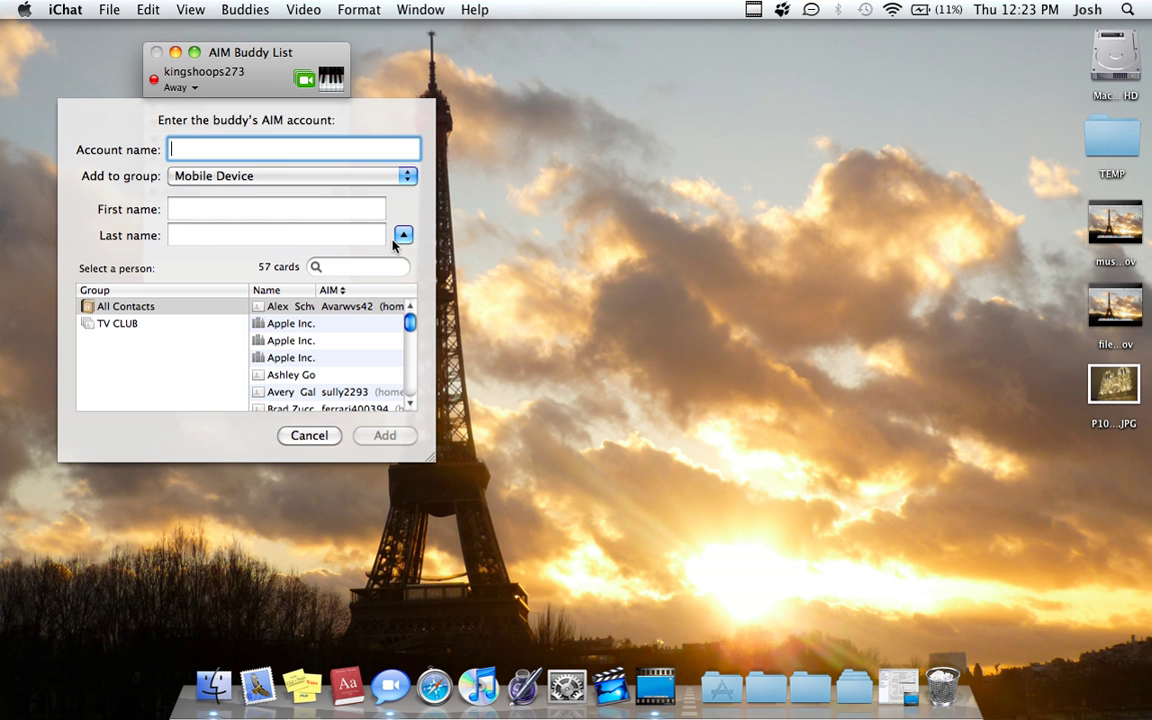
pyautogui.click(138, 312)
pyautogui.scroll(-5, 327, 355)
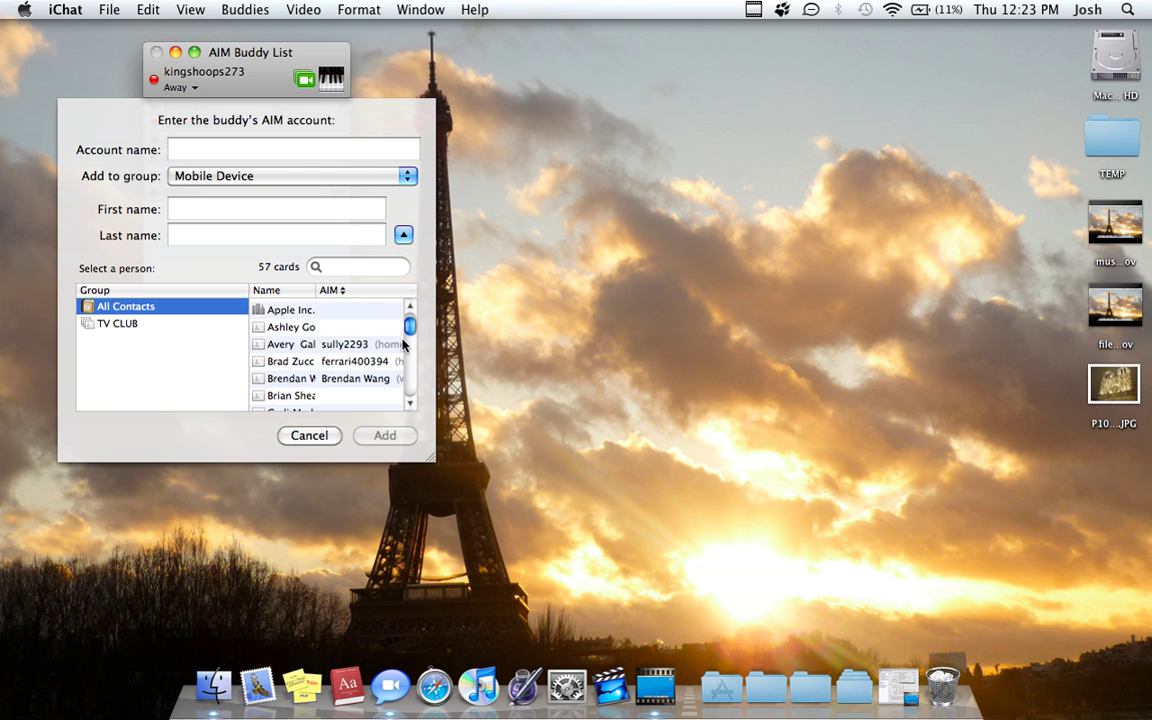
pyautogui.scroll(-5, 327, 355)
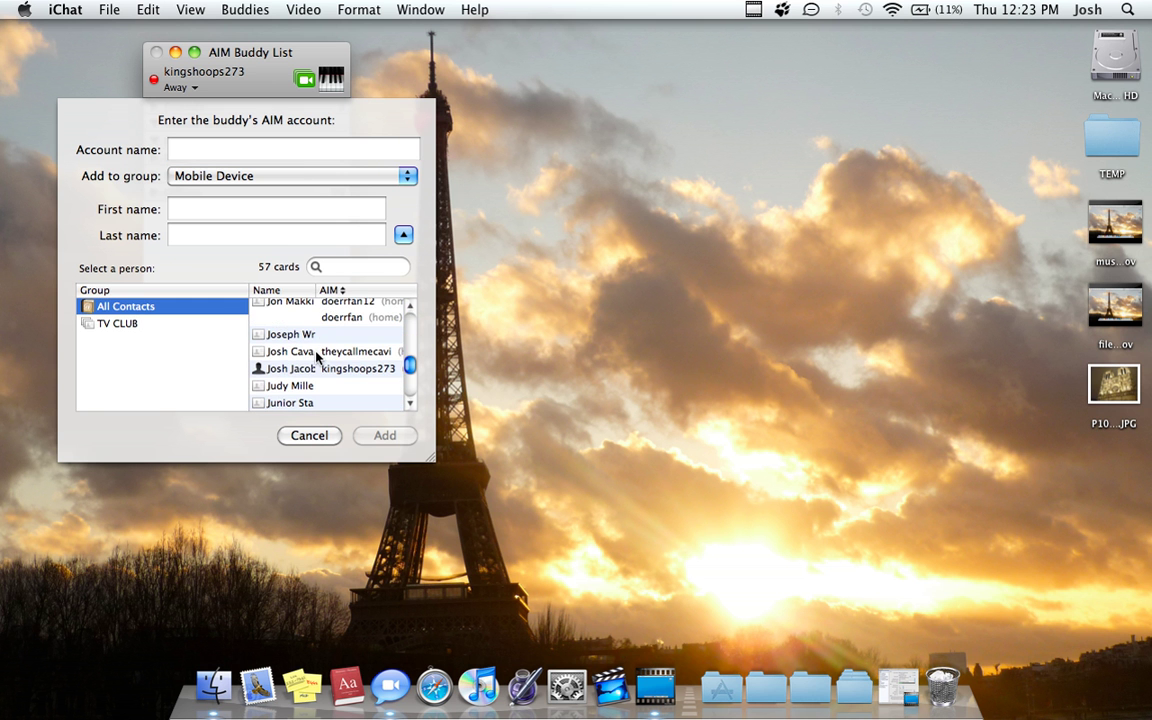
pyautogui.scroll(-3, 318, 356)
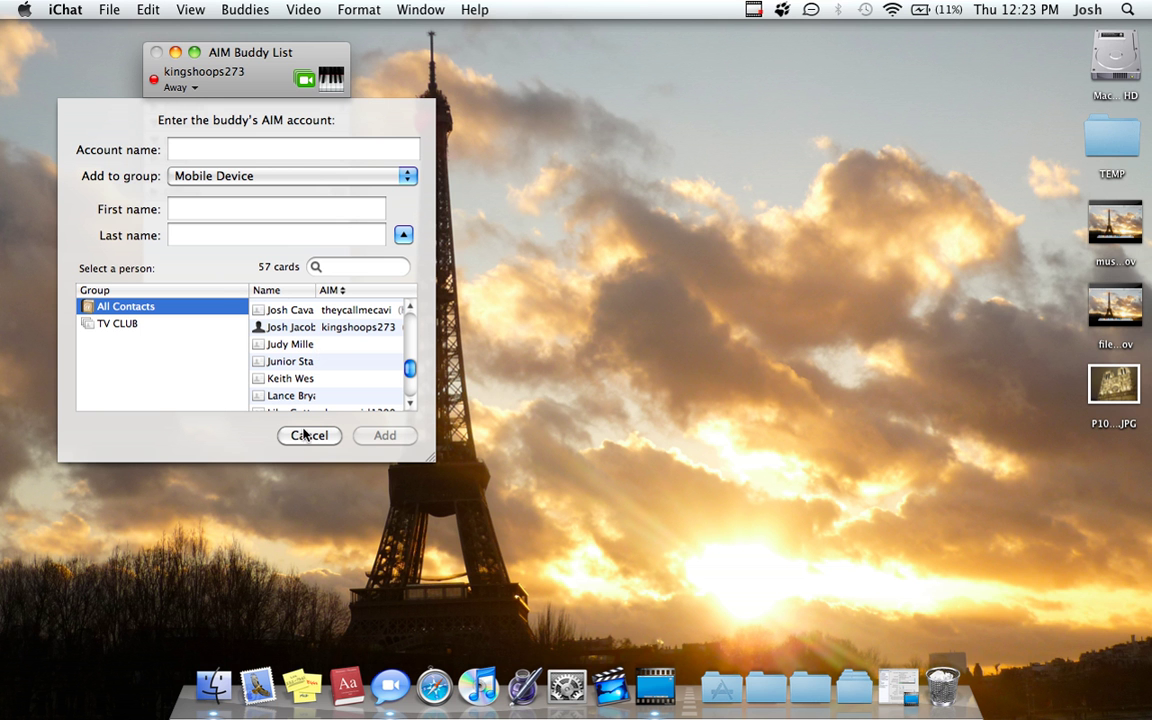
pyautogui.click(296, 330)
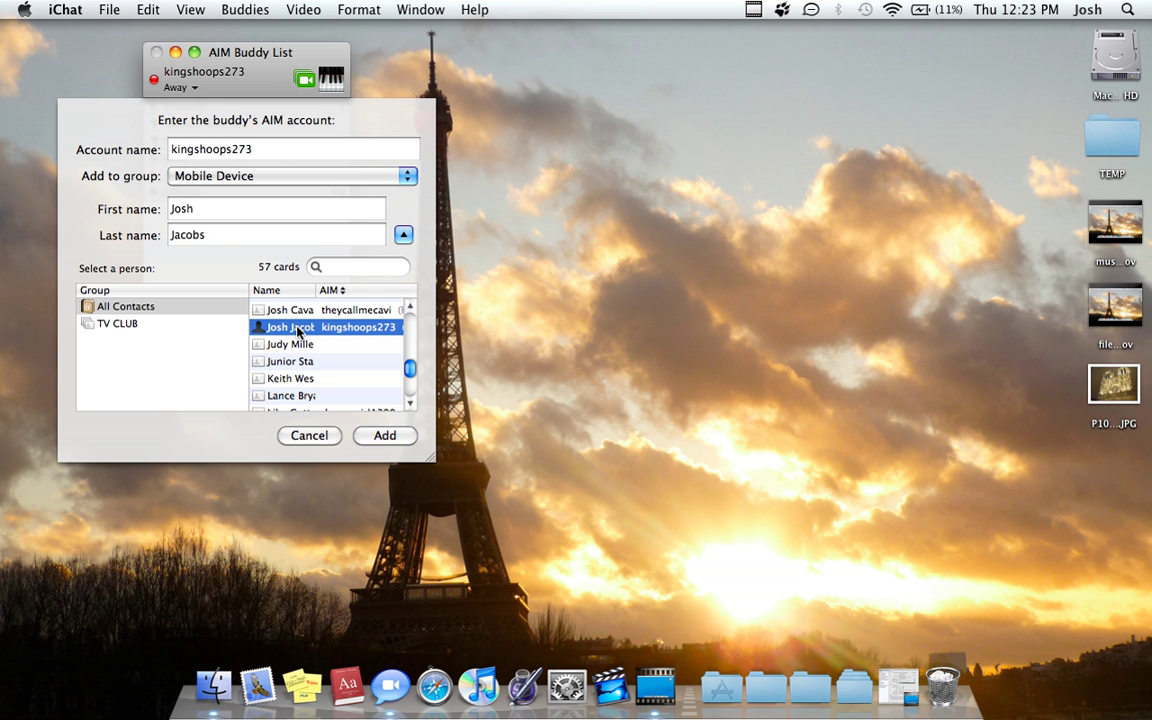
# Review the filled-in name fields, then cancel without adding the buddy
pyautogui.click(195, 150)
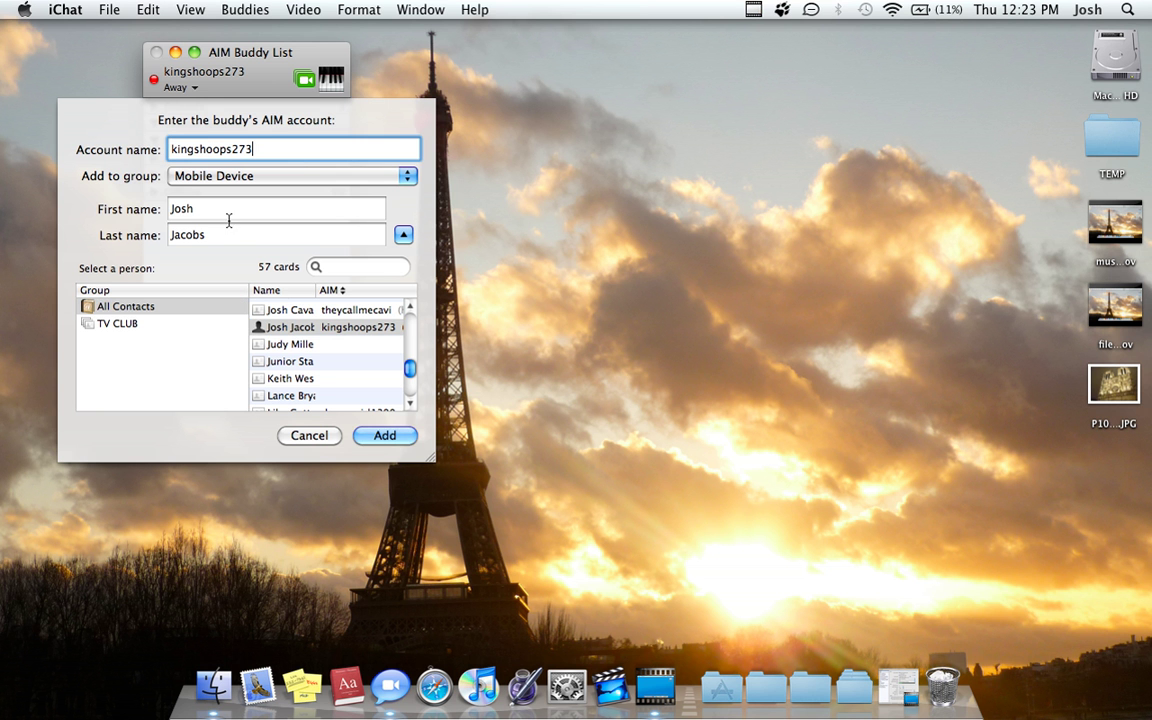
pyautogui.click(194, 210)
pyautogui.press('Tab')
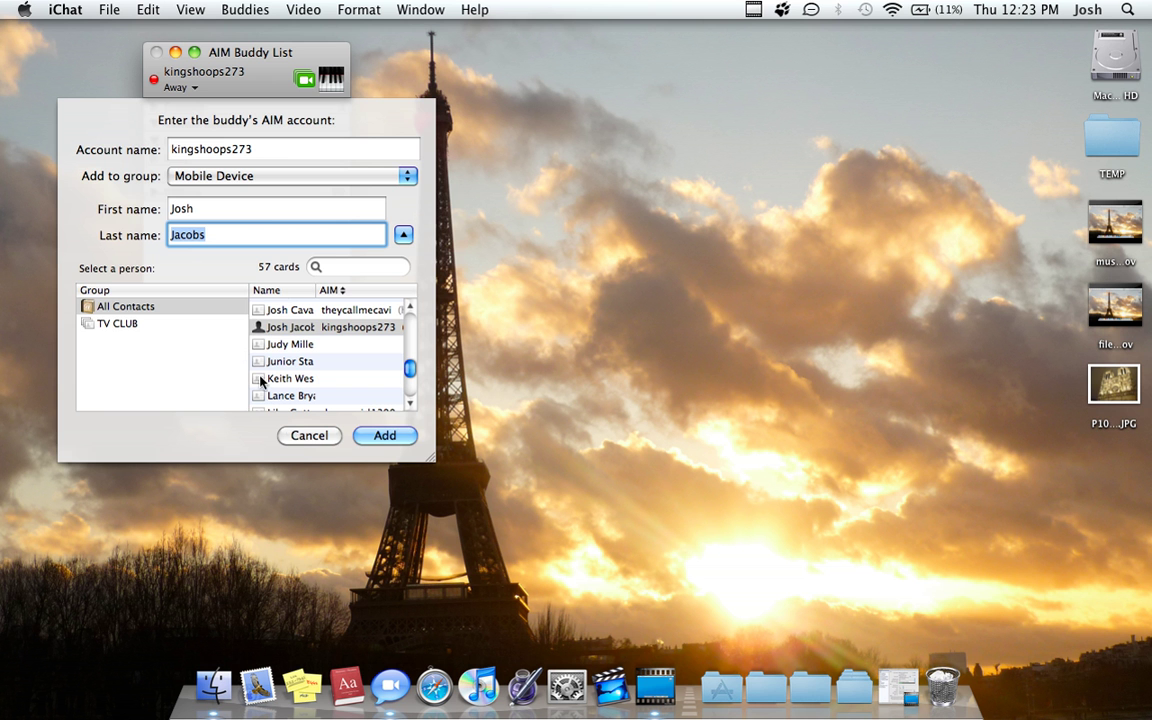
pyautogui.click(295, 435)
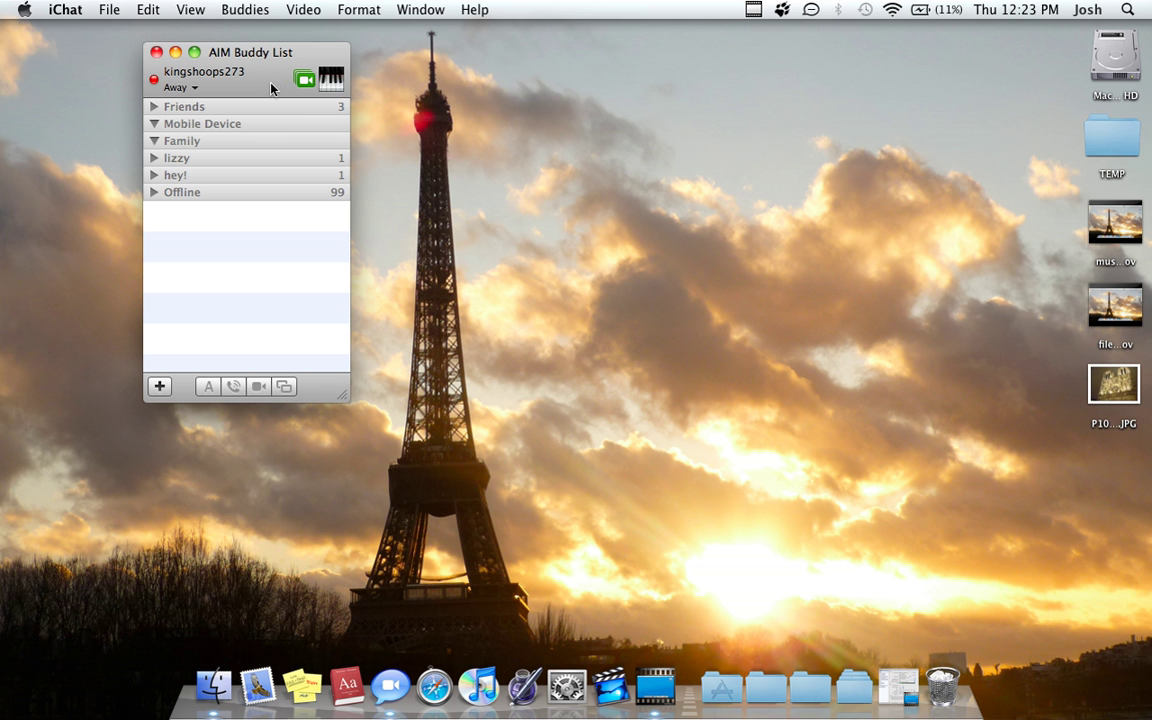
# Expand Friends, select the away buddy, and start a video chat with them
pyautogui.click(217, 107)
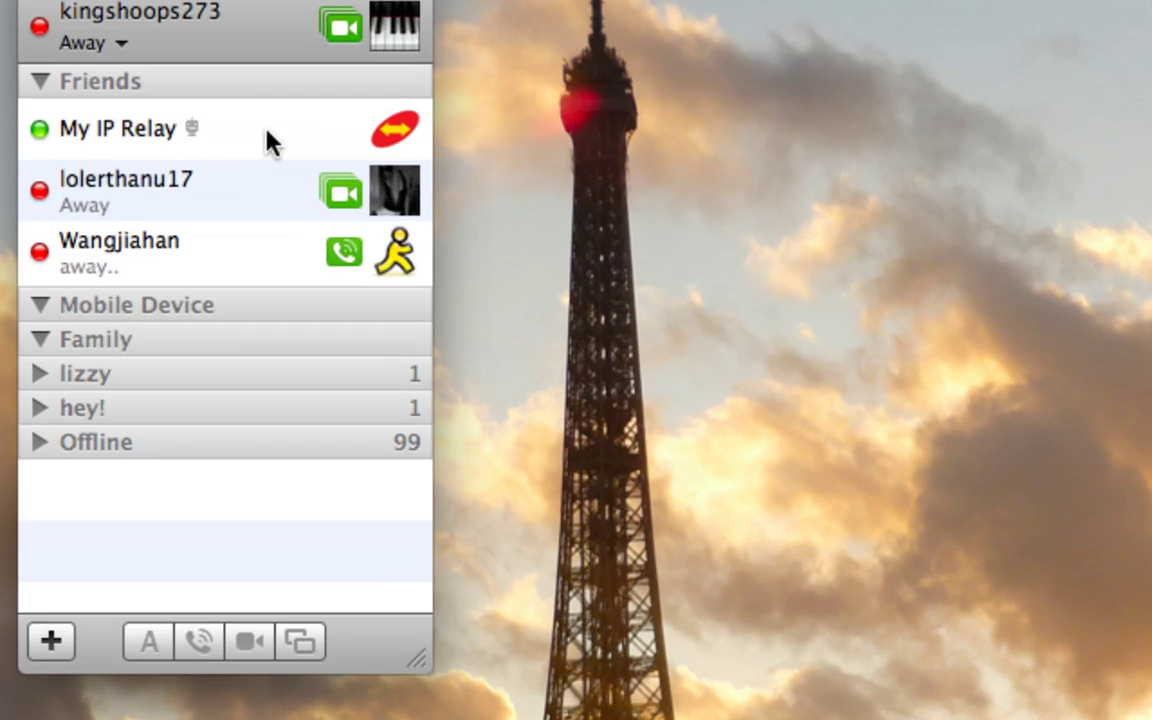
pyautogui.moveTo(267, 131)
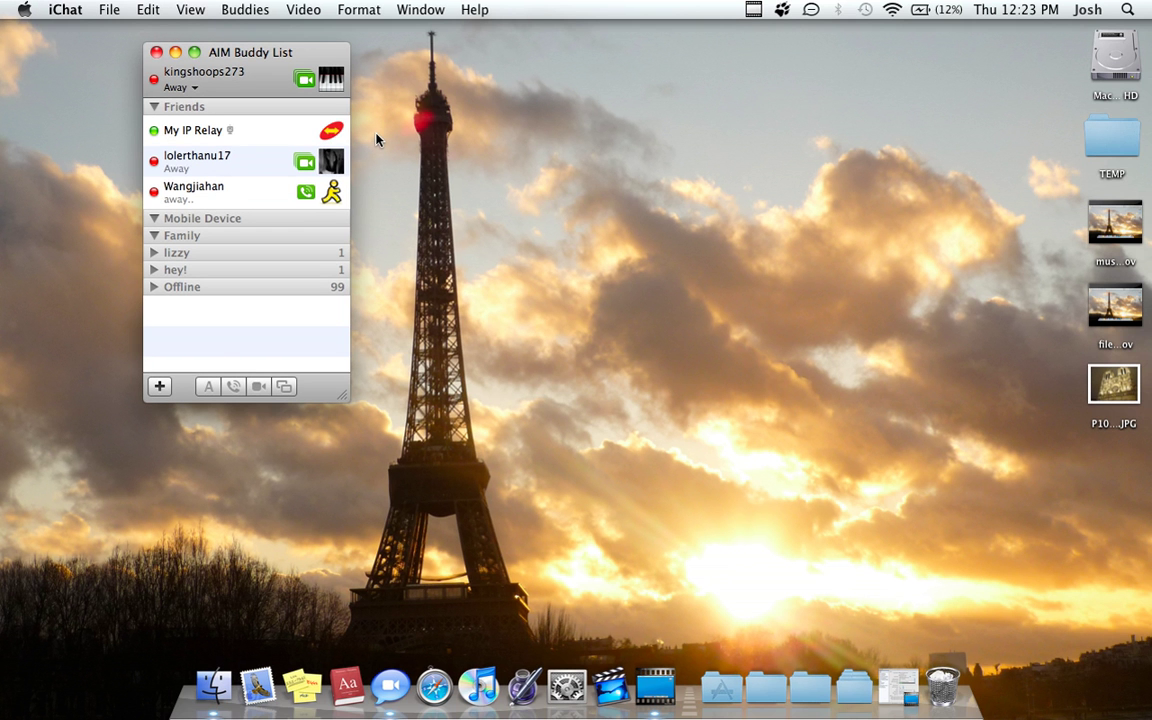
pyautogui.click(162, 152)
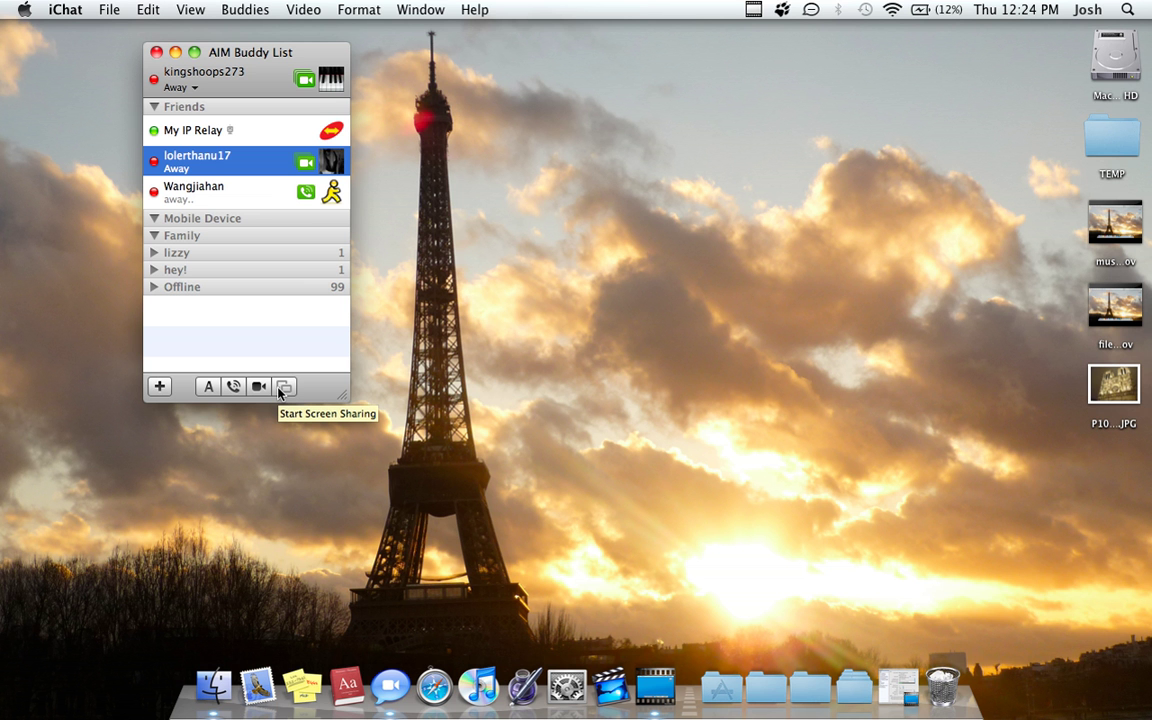
pyautogui.click(280, 392)
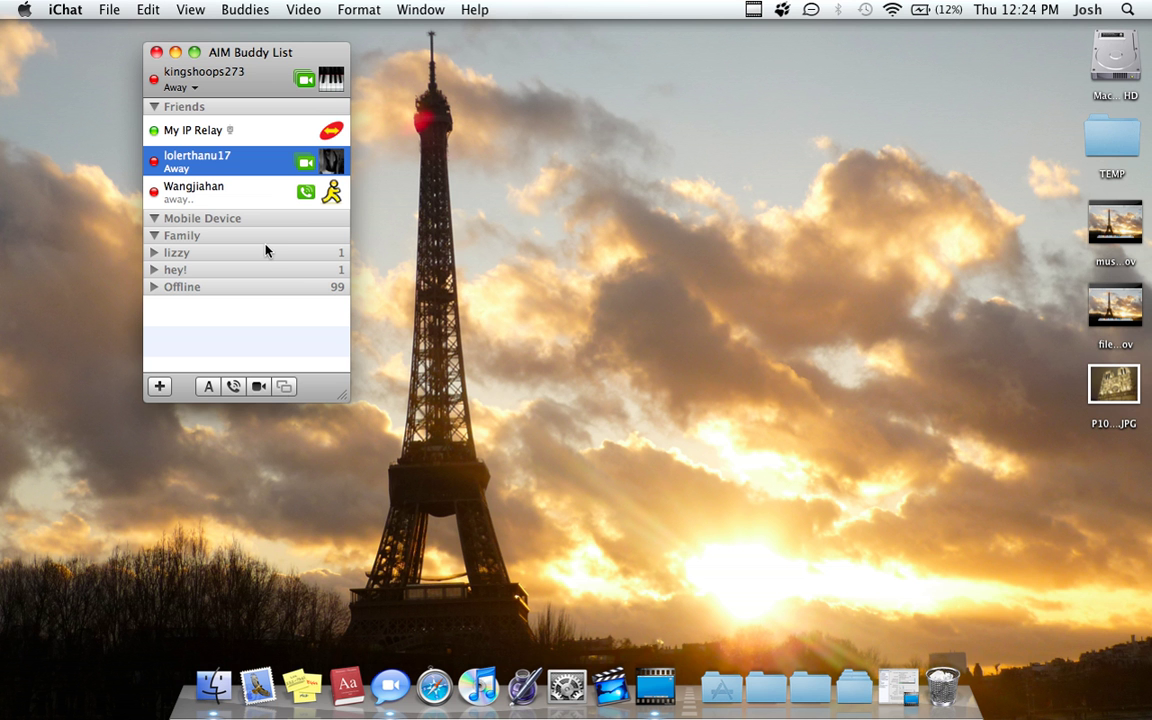
pyautogui.click(305, 164)
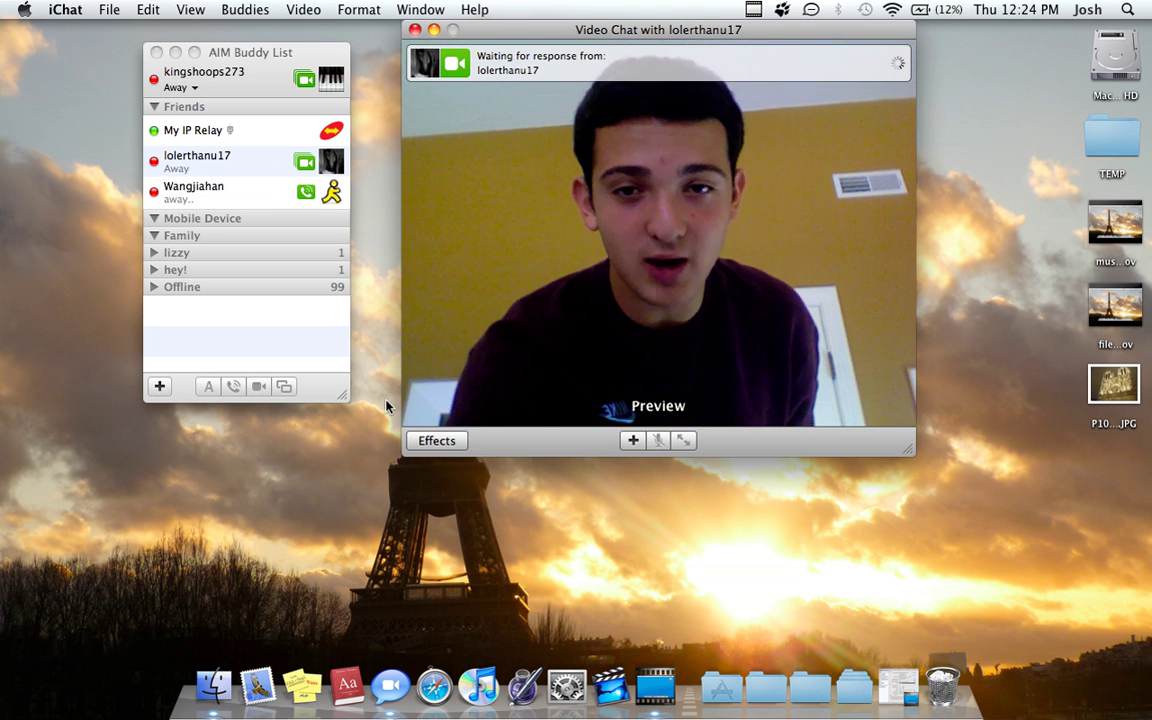
# In Video Effects, apply the Stretch distortion, then switch to the Yosemite backdrop
pyautogui.click(430, 435)
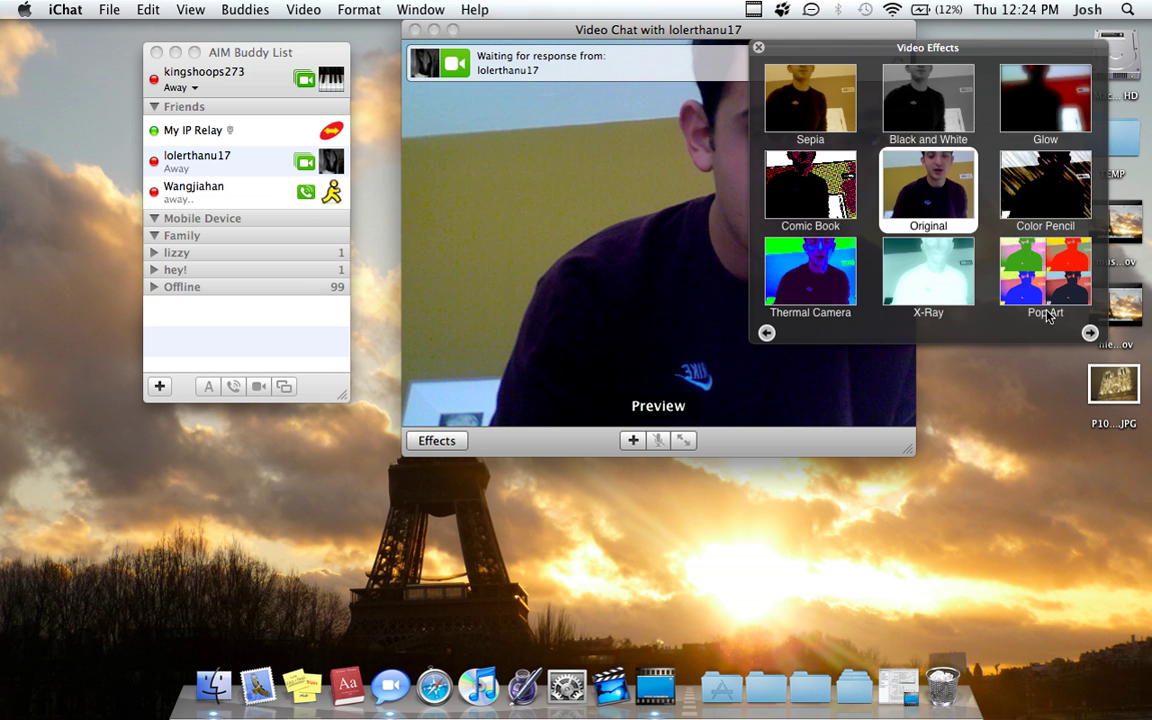
pyautogui.click(1092, 335)
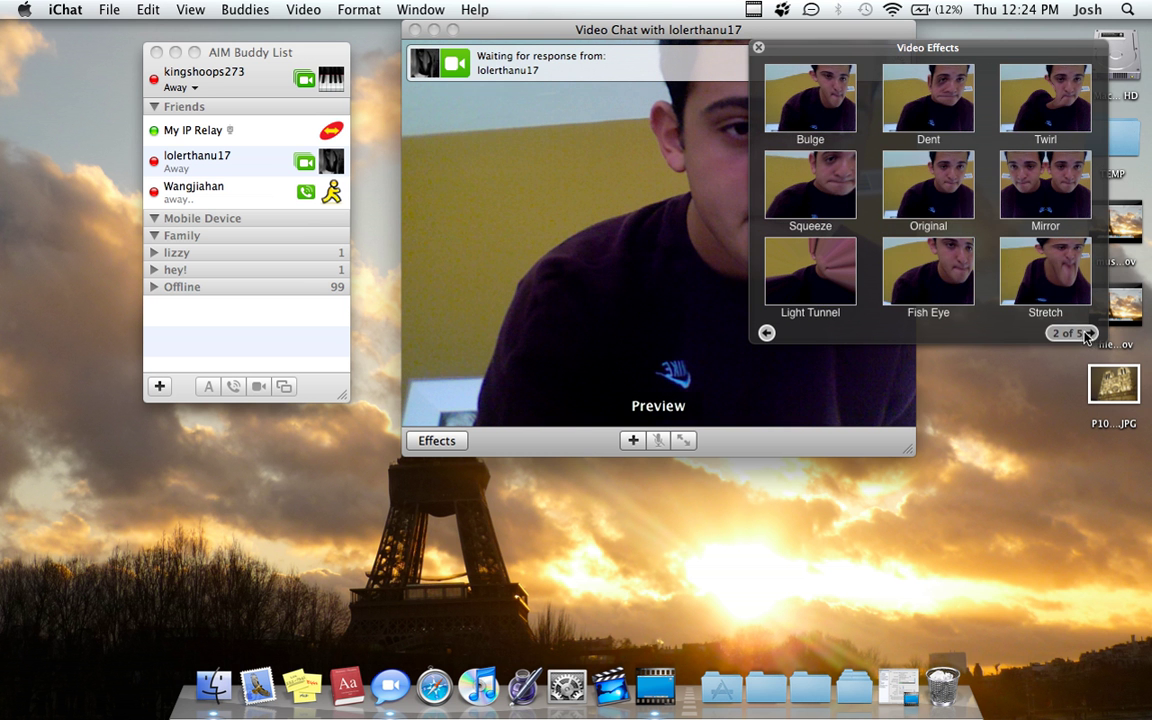
pyautogui.click(1088, 334)
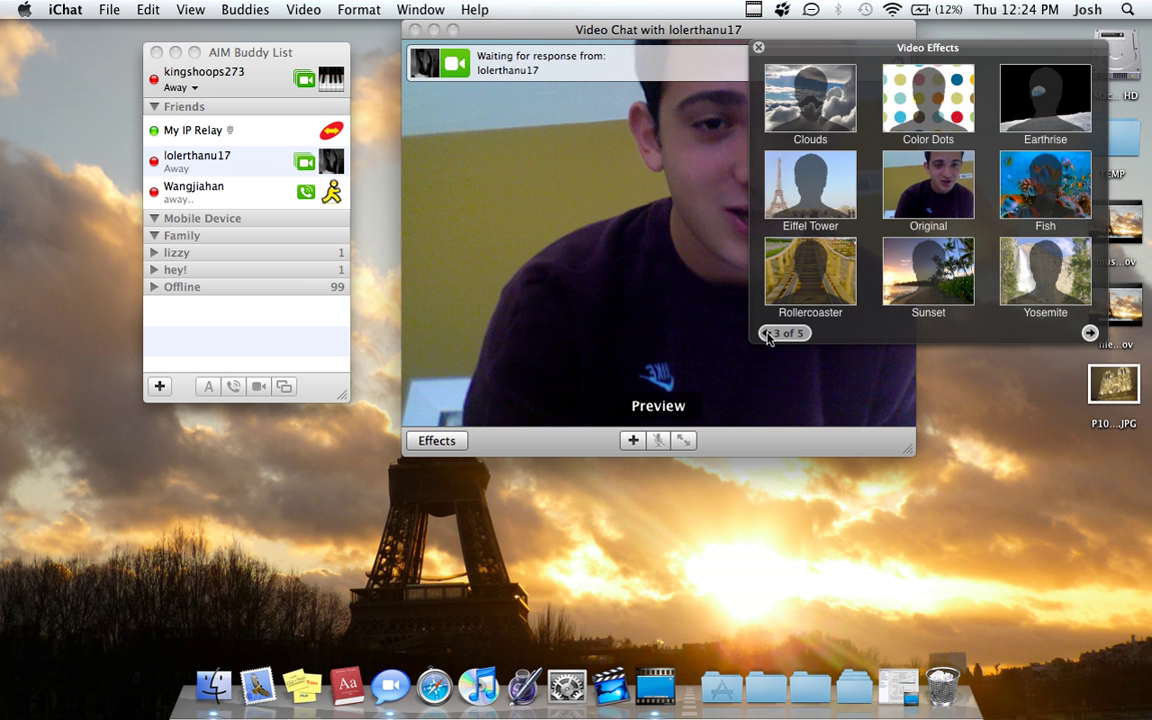
pyautogui.click(768, 333)
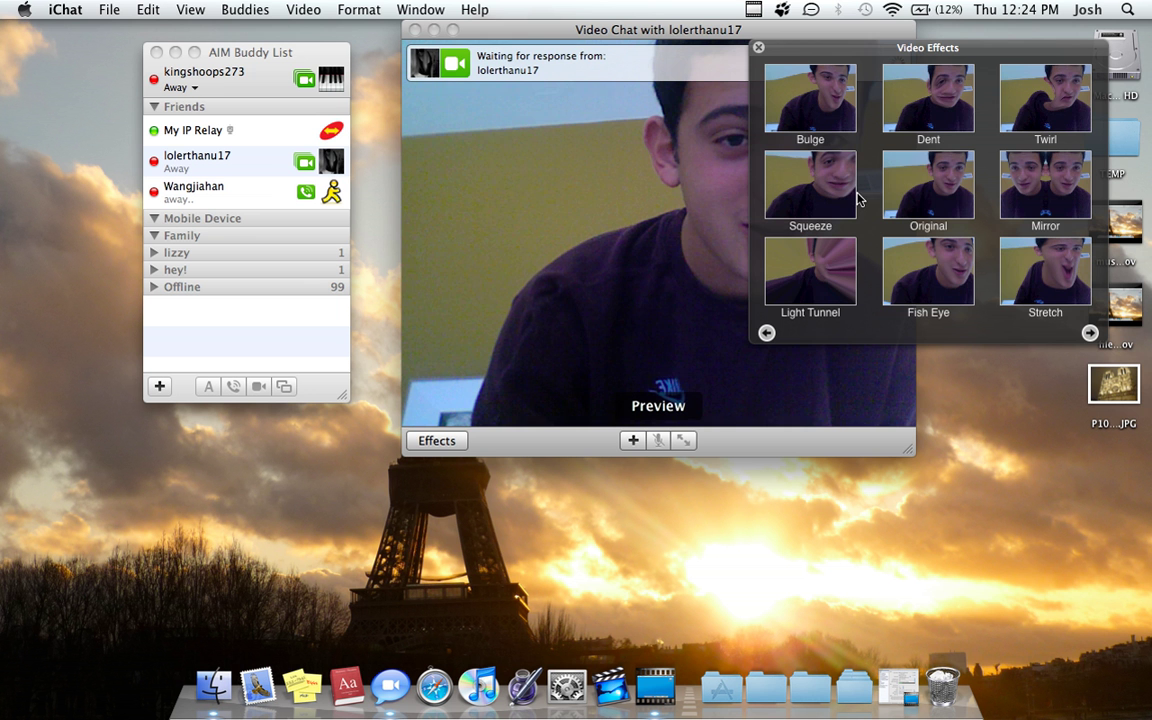
pyautogui.click(1033, 272)
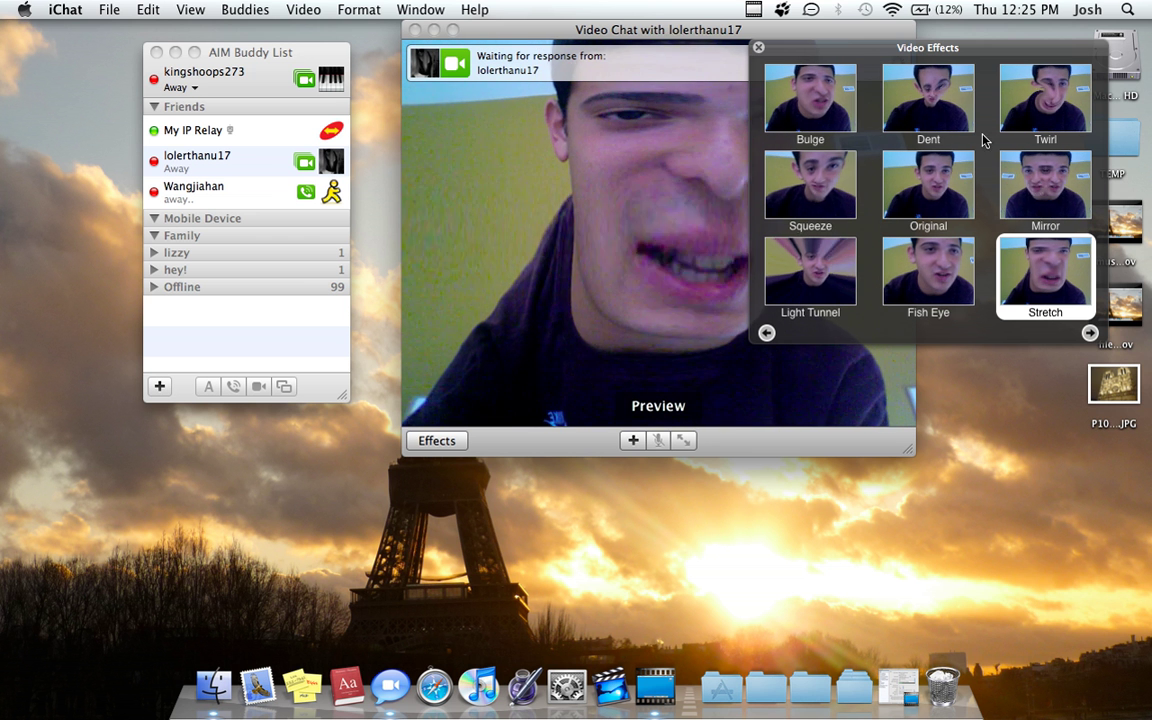
pyautogui.click(1090, 333)
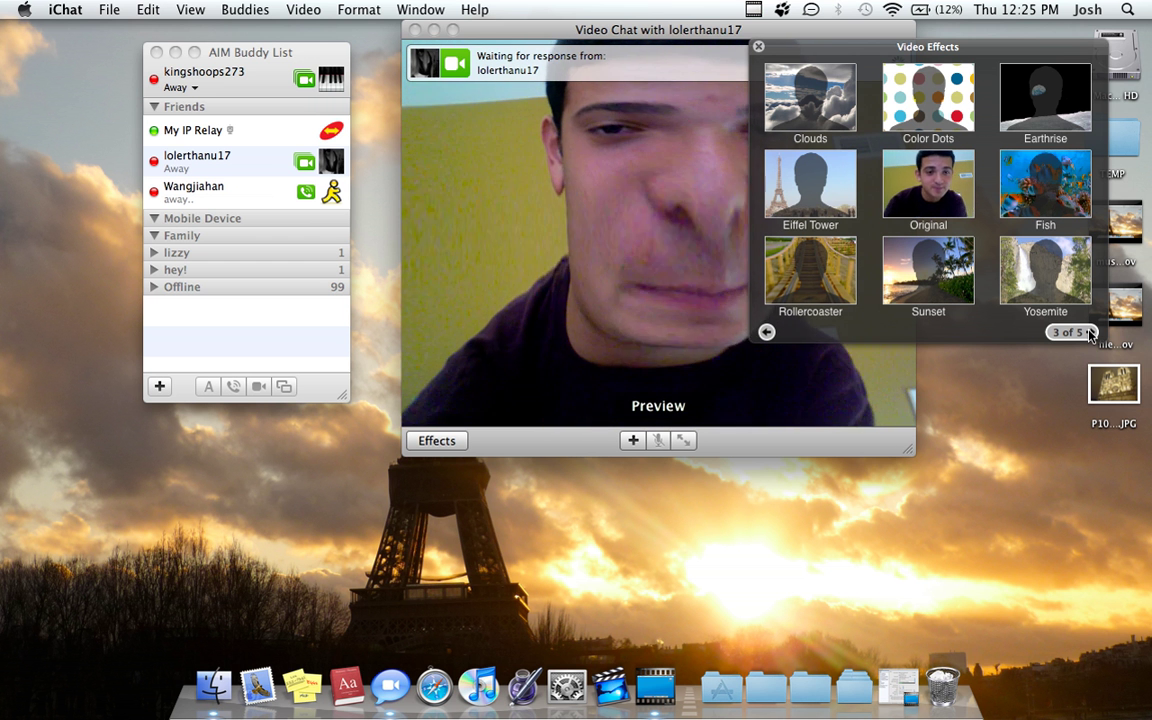
pyautogui.click(1041, 274)
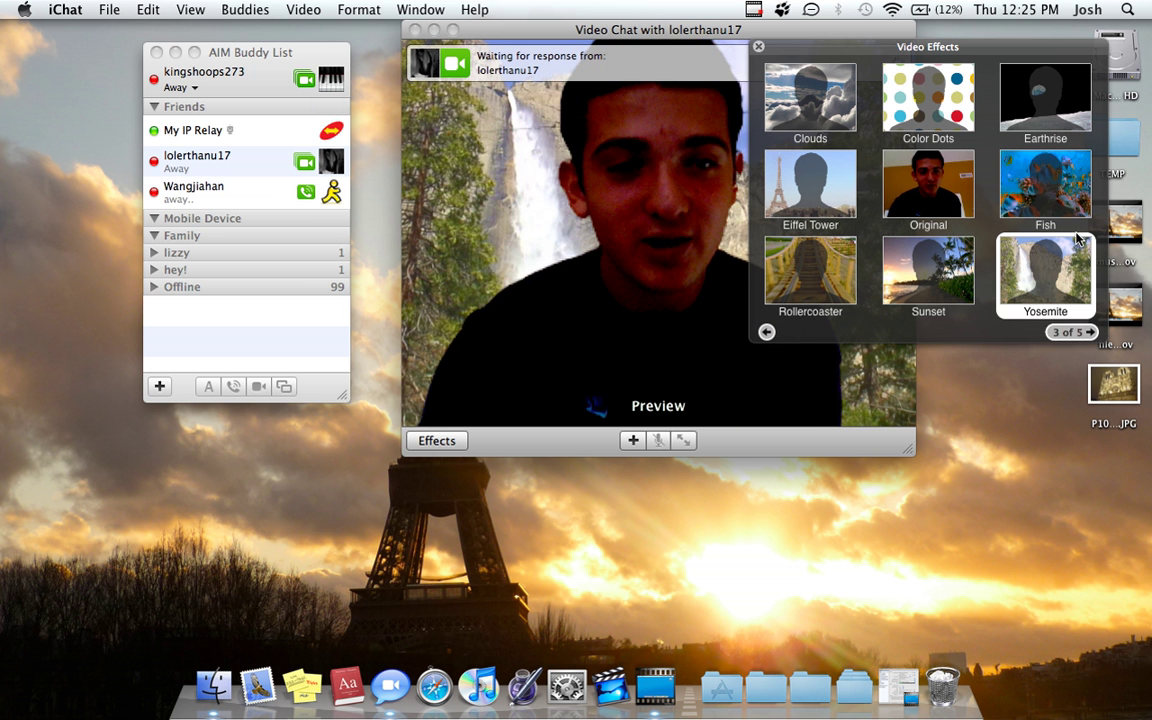
# Try the Fish, Earthrise, Clouds and Eiffel Tower backdrops, keep Rollercoaster, and page to user backdrops
pyautogui.click(1057, 175)
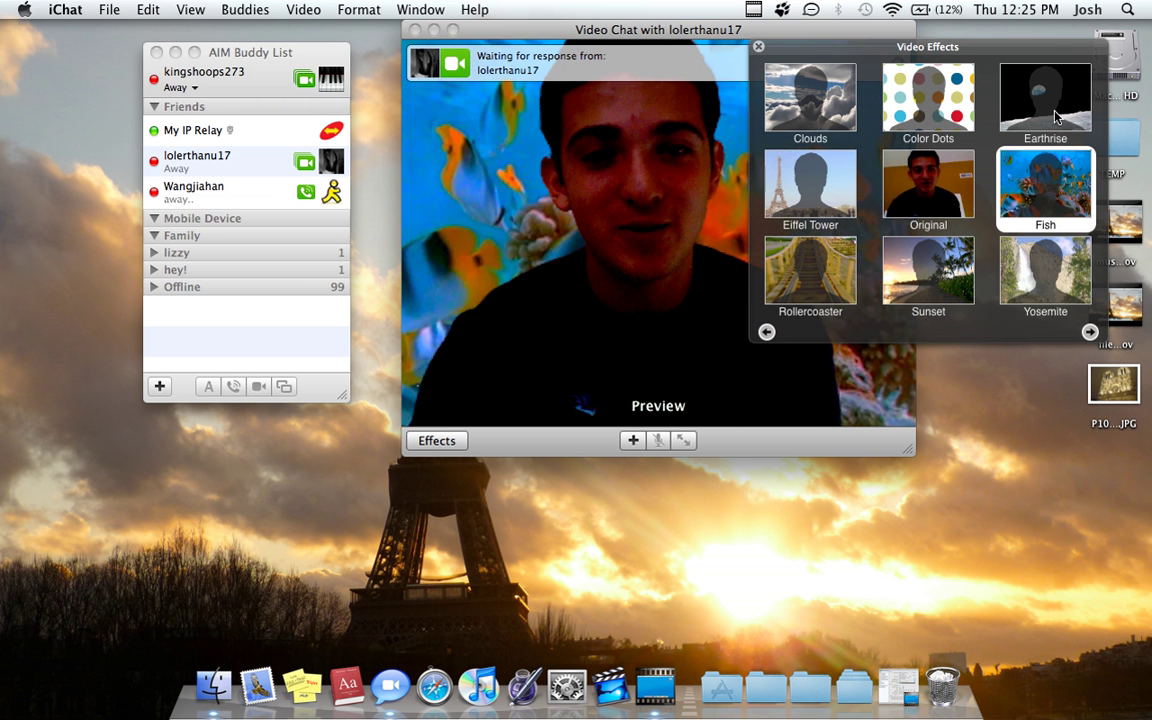
pyautogui.click(1000, 110)
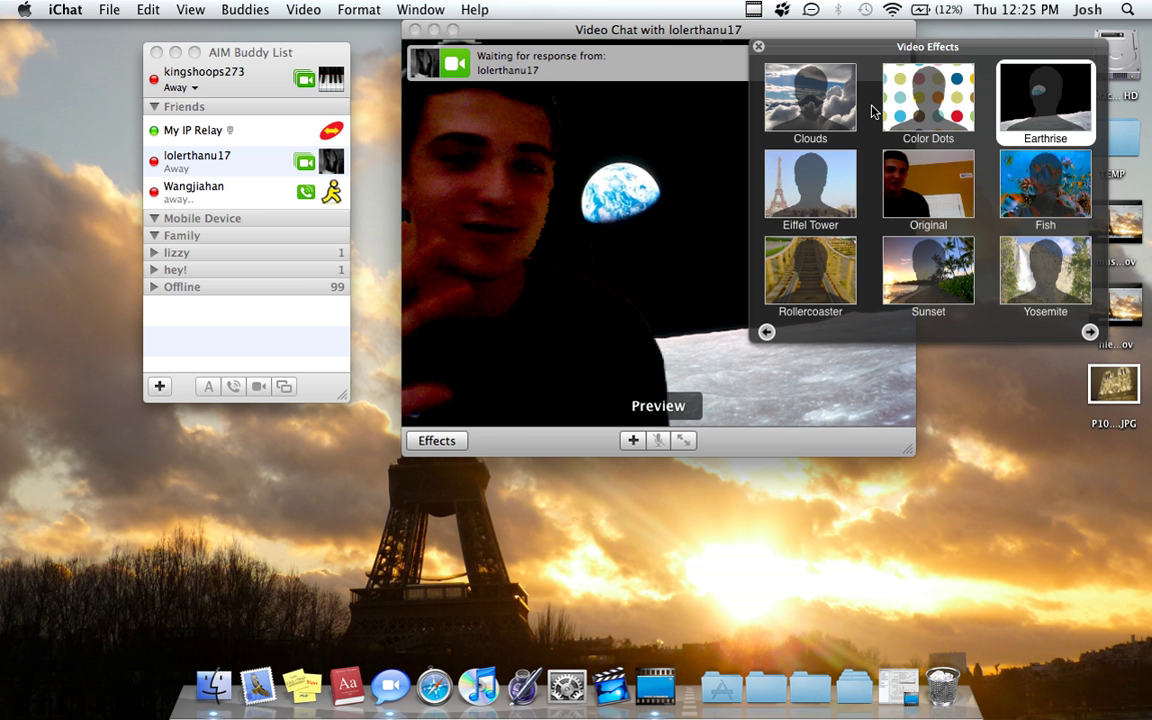
pyautogui.click(826, 125)
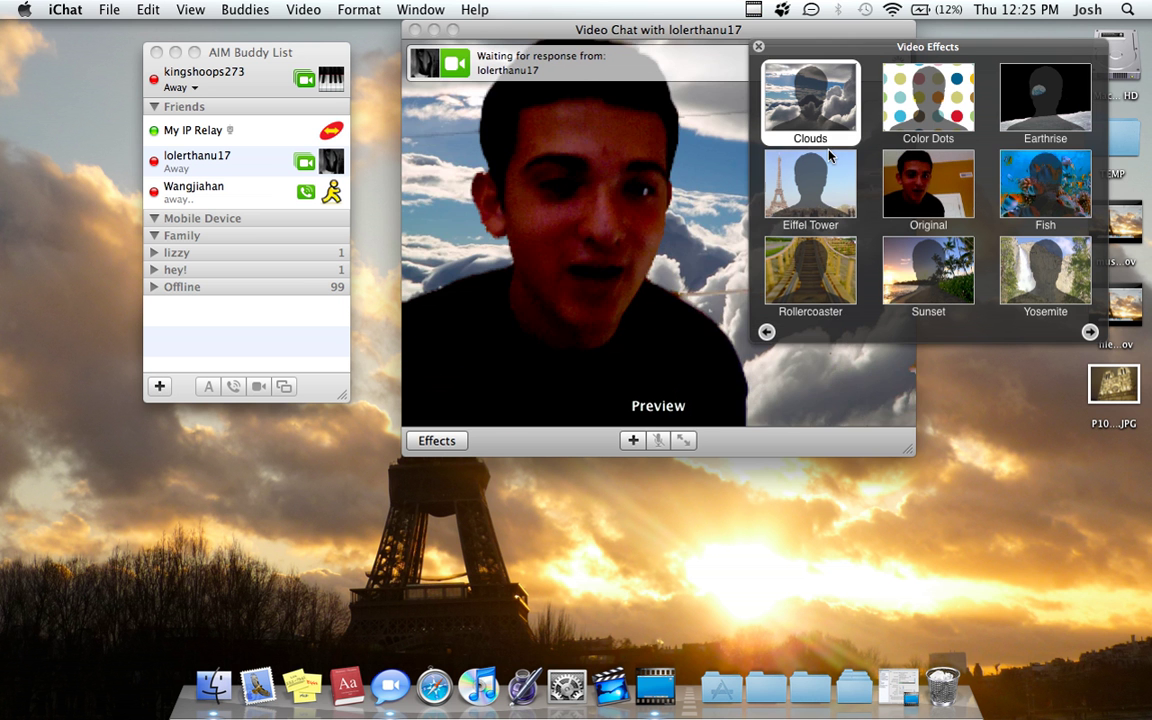
pyautogui.click(812, 180)
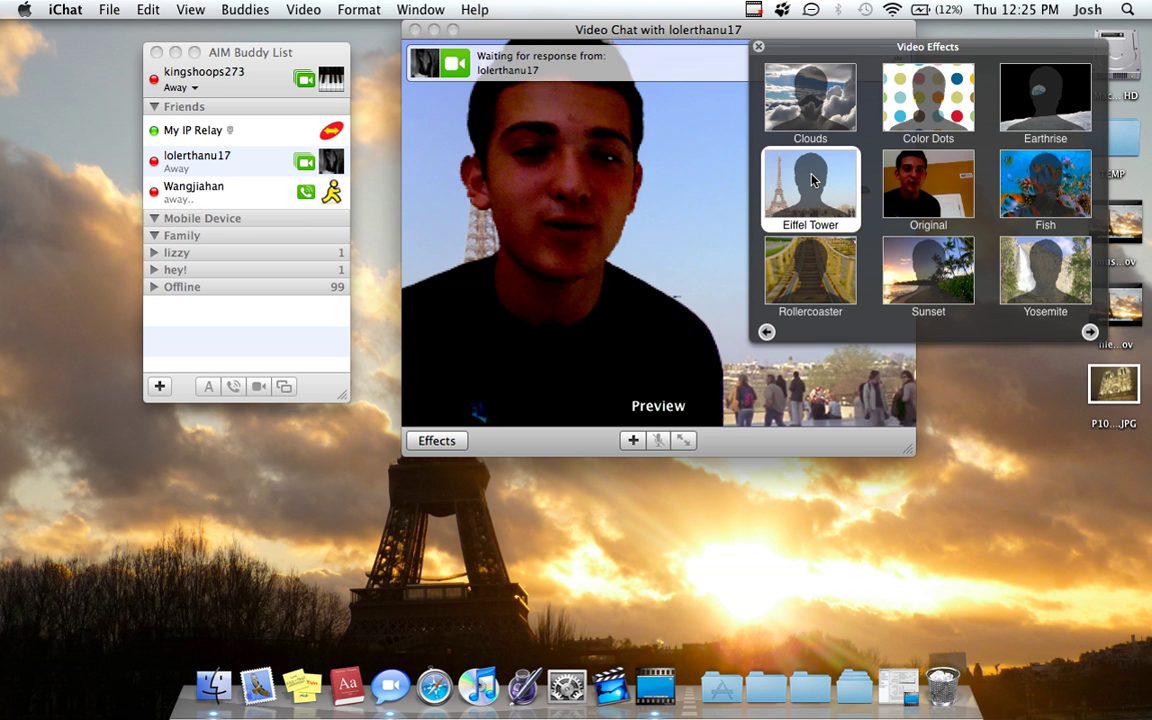
pyautogui.click(808, 266)
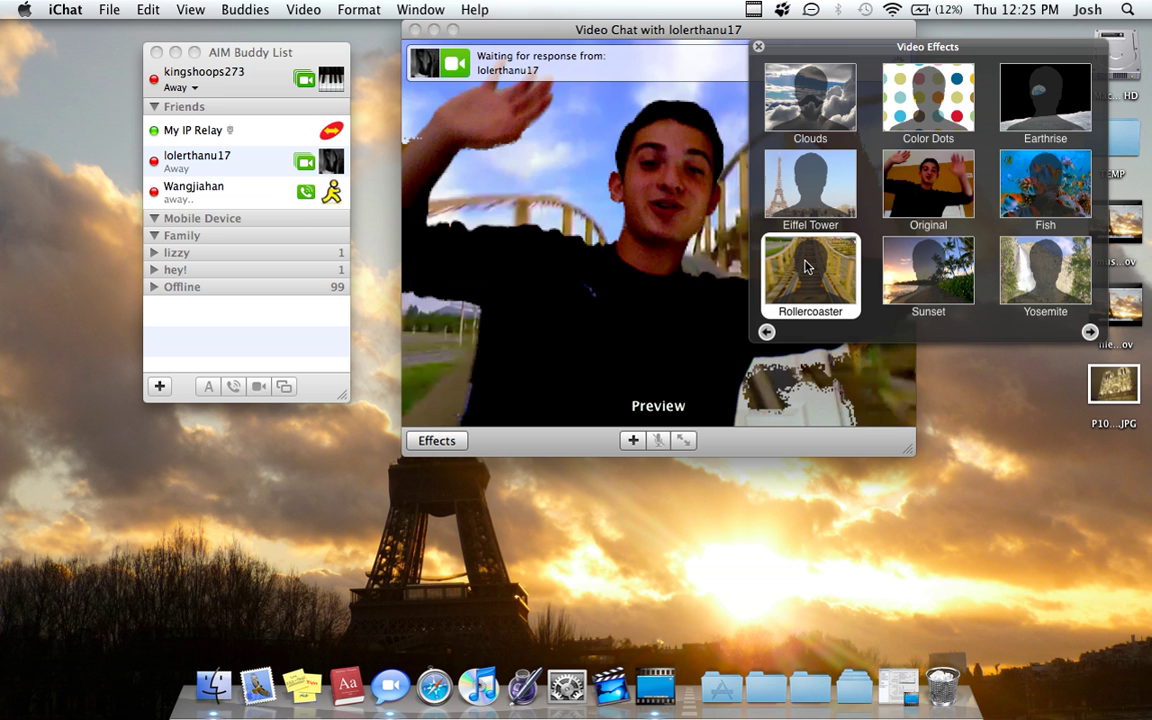
pyautogui.click(1089, 333)
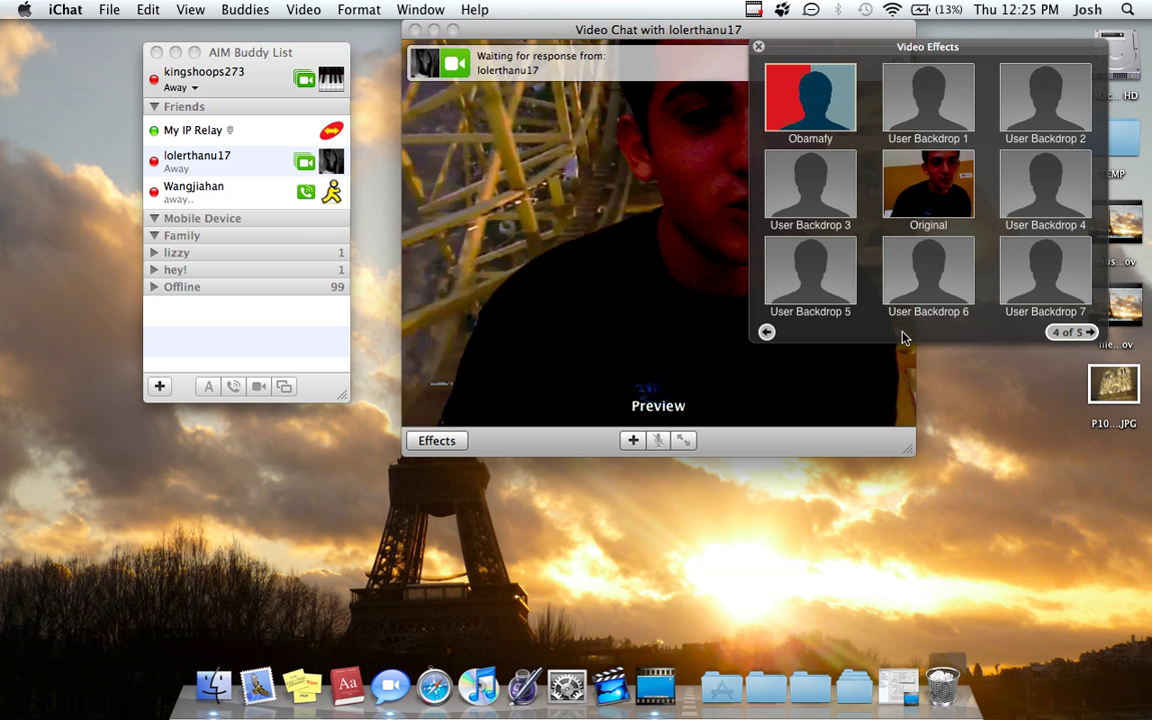
# Move the effects gallery lower and preview the Notre Dame photo on the desktop
pyautogui.moveTo(873, 48)
pyautogui.mouseDown()
pyautogui.moveTo(893, 329)
pyautogui.moveTo(786, 293)
pyautogui.moveTo(723, 303)
pyautogui.mouseUp()
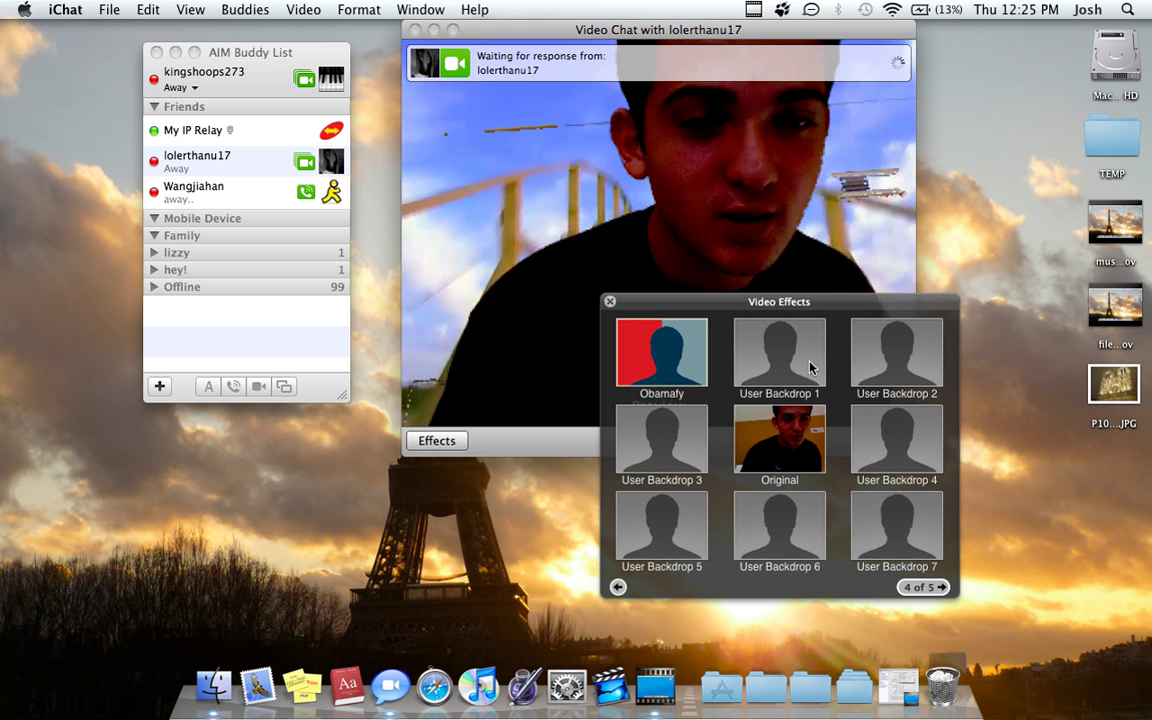
pyautogui.click(1099, 386)
pyautogui.press('space')
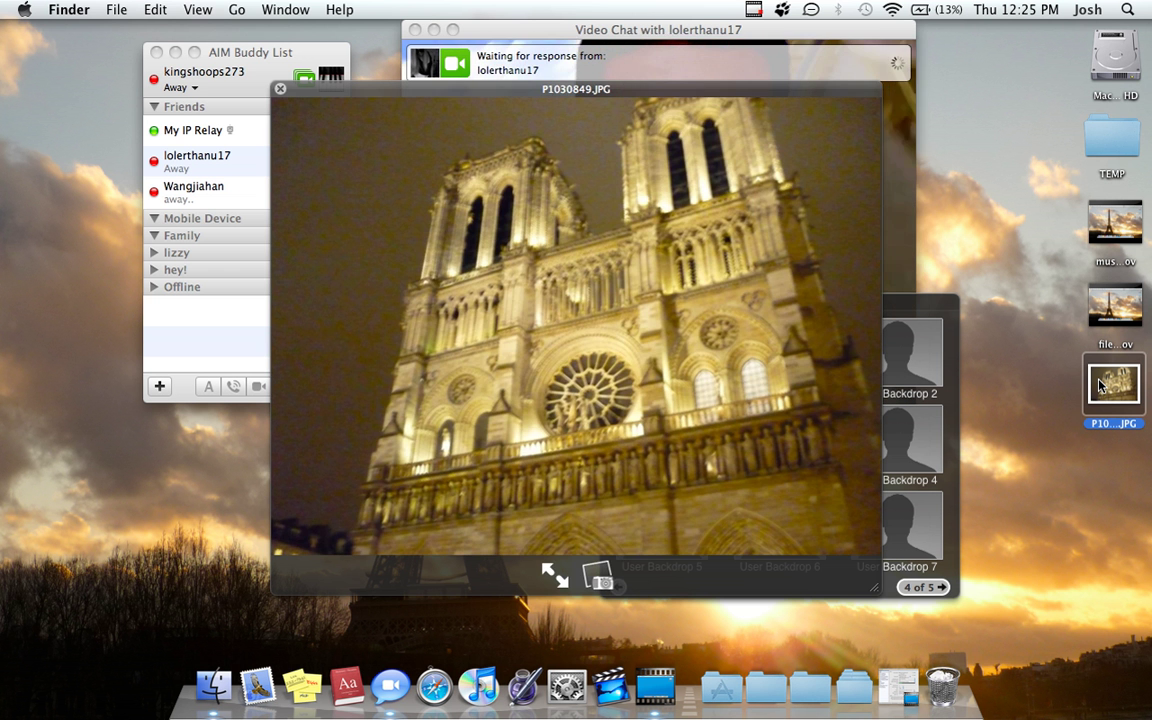
pyautogui.press('space')
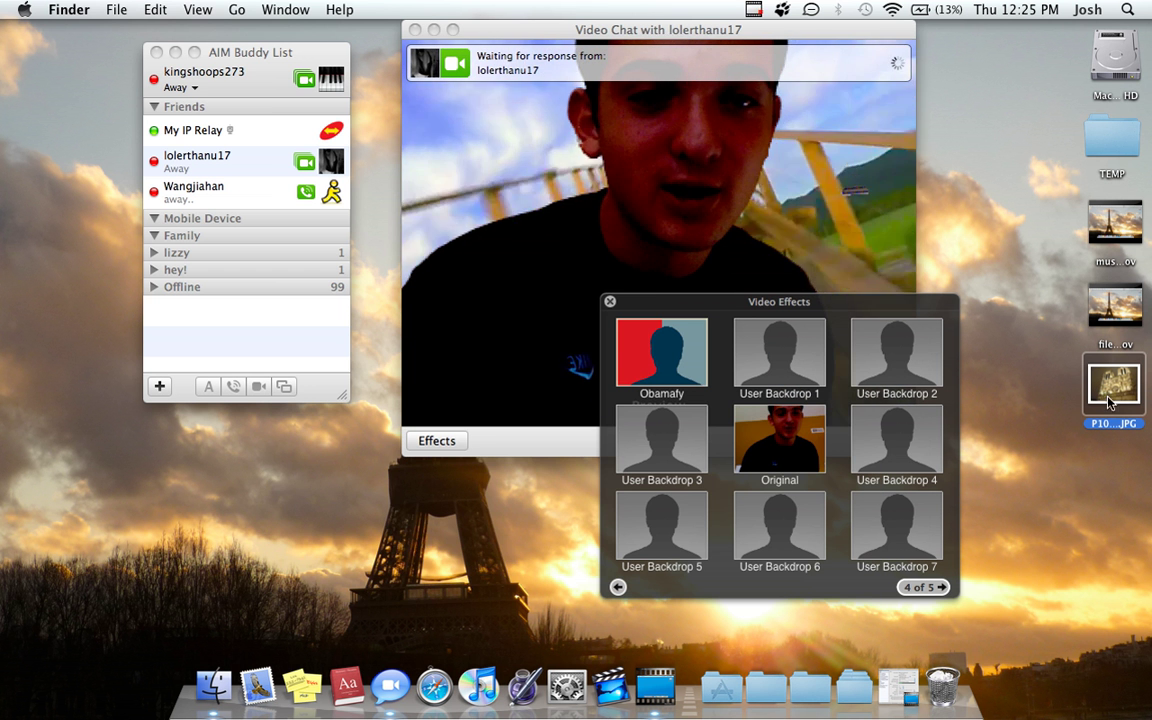
# Add the Notre Dame photo as User Backdrop 1, apply it behind the video, and end the chat
pyautogui.moveTo(1113, 383); pyautogui.dragTo(790, 368)
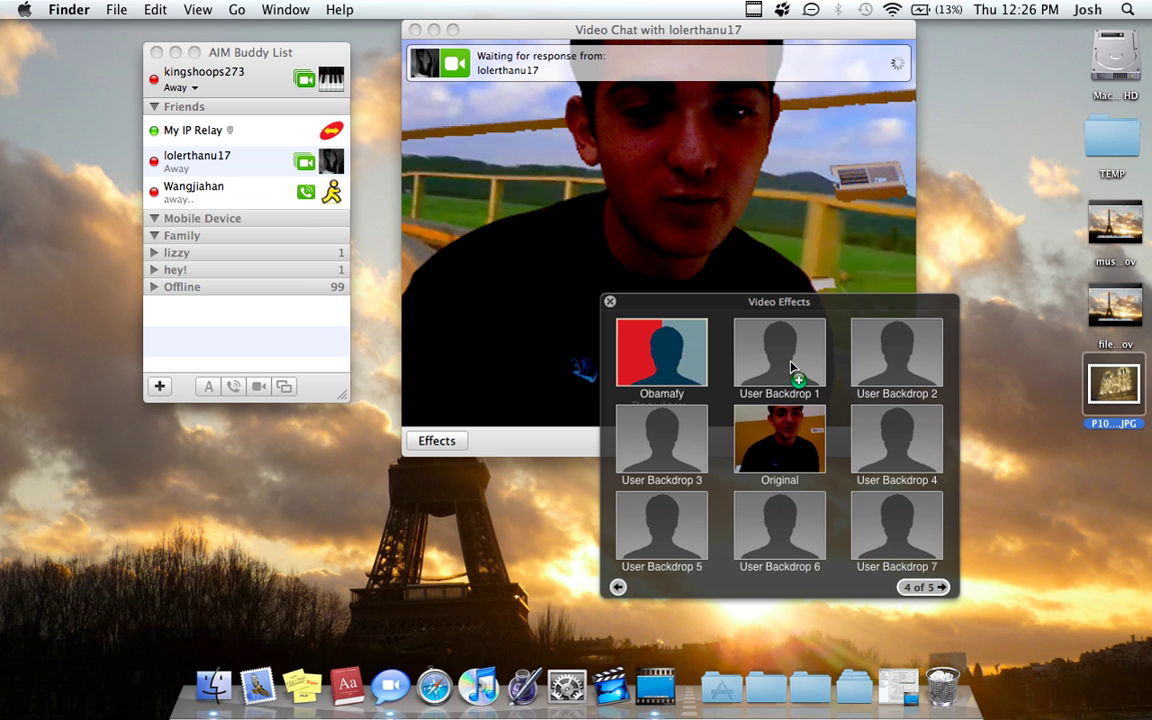
pyautogui.moveTo(790, 368); pyautogui.dragTo(790, 368)
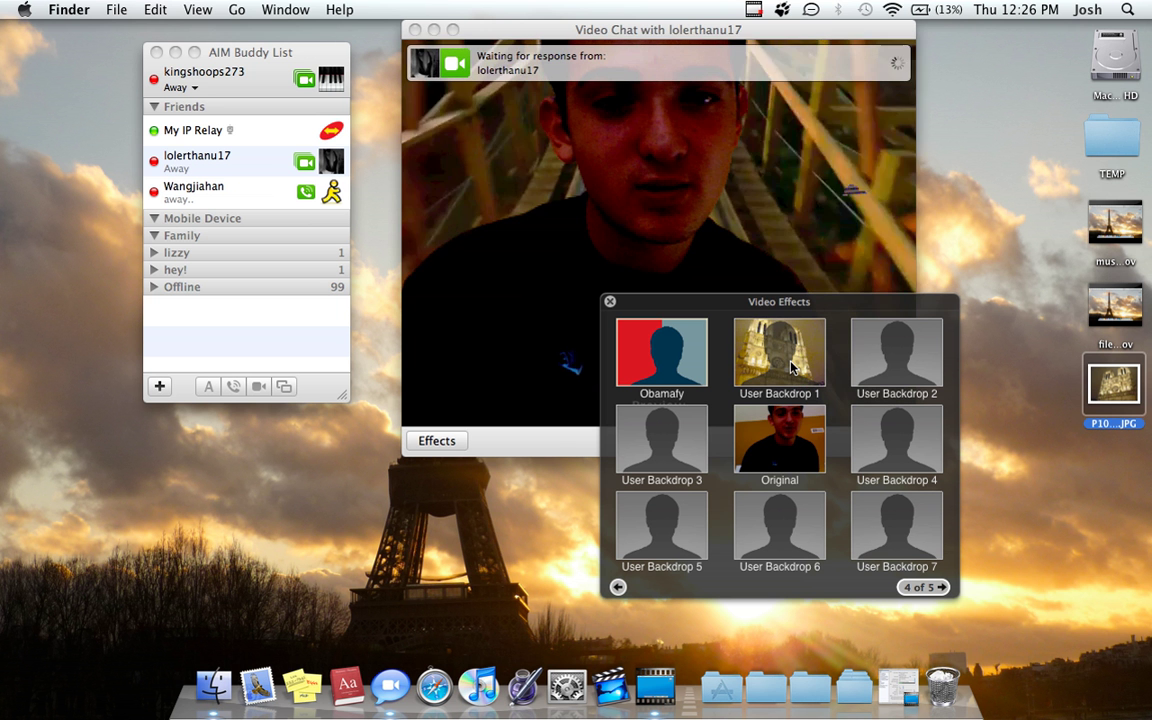
pyautogui.click(790, 368)
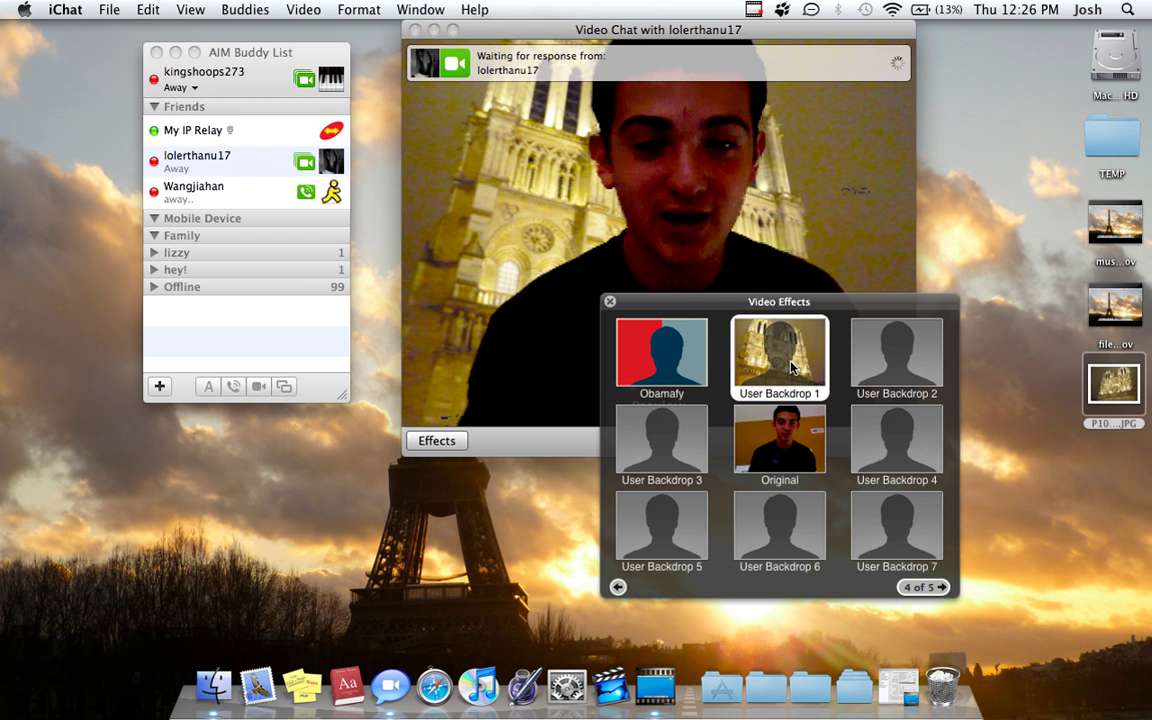
pyautogui.click(906, 589)
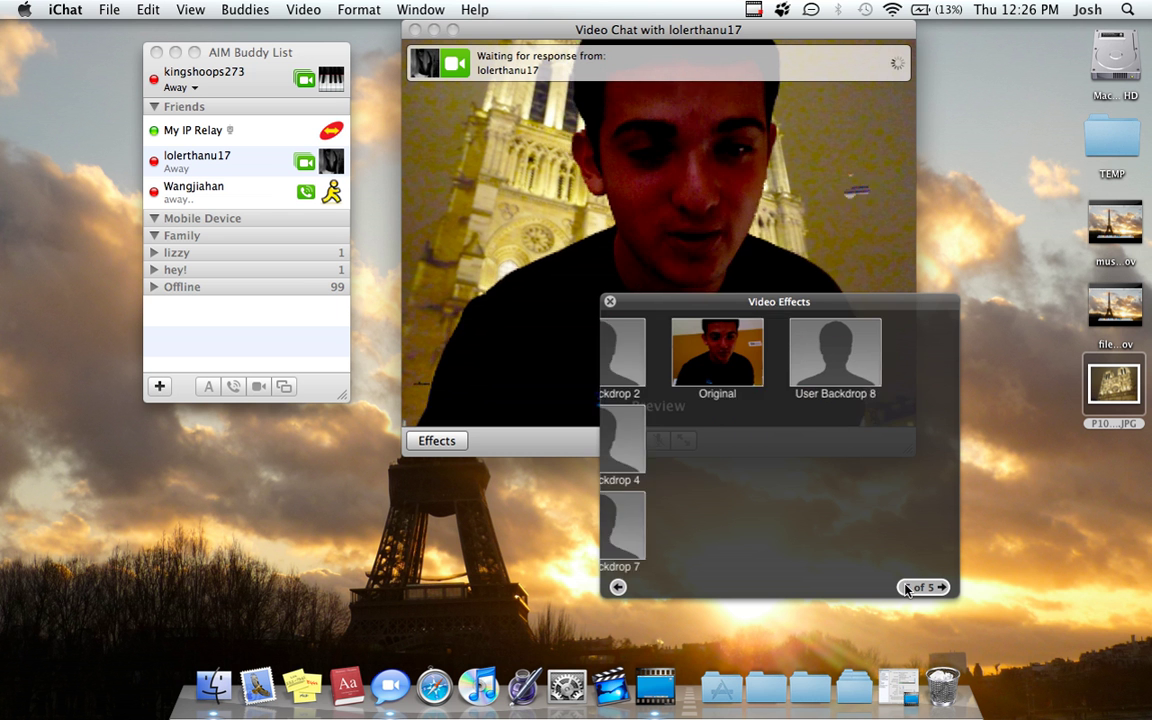
pyautogui.click(415, 30)
# Close the Video Effects panel and collapse the Friends, Mobile Device and Family groups
pyautogui.click(607, 300)
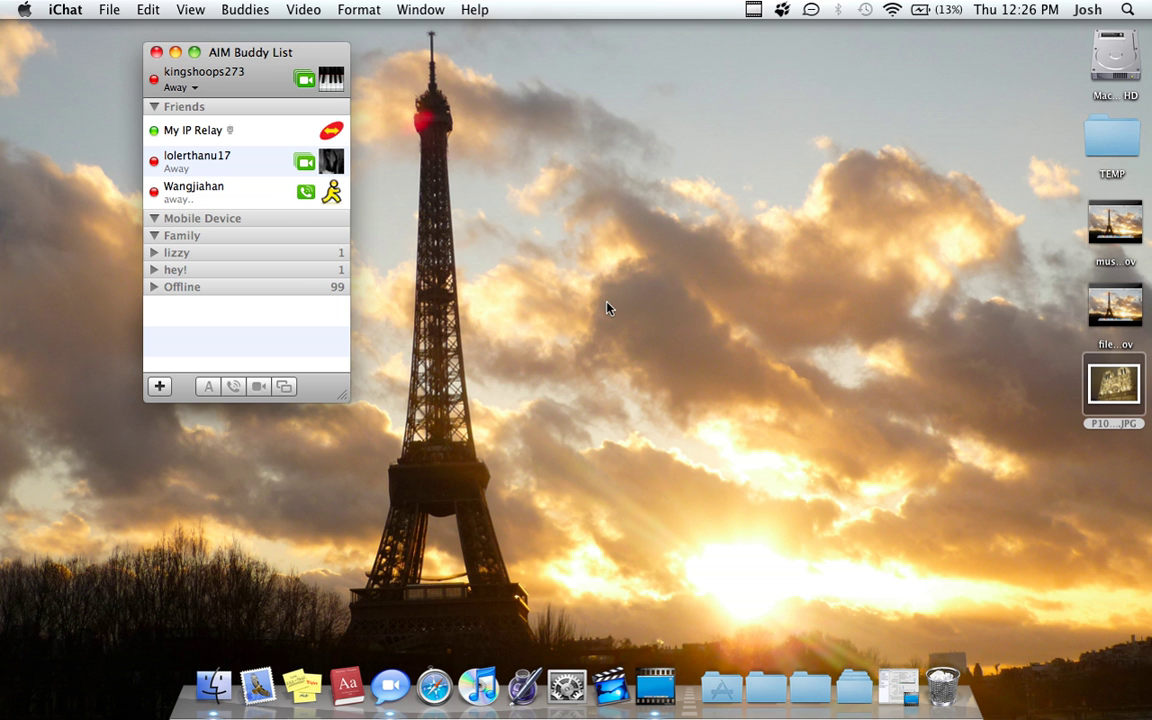
pyautogui.click(205, 110)
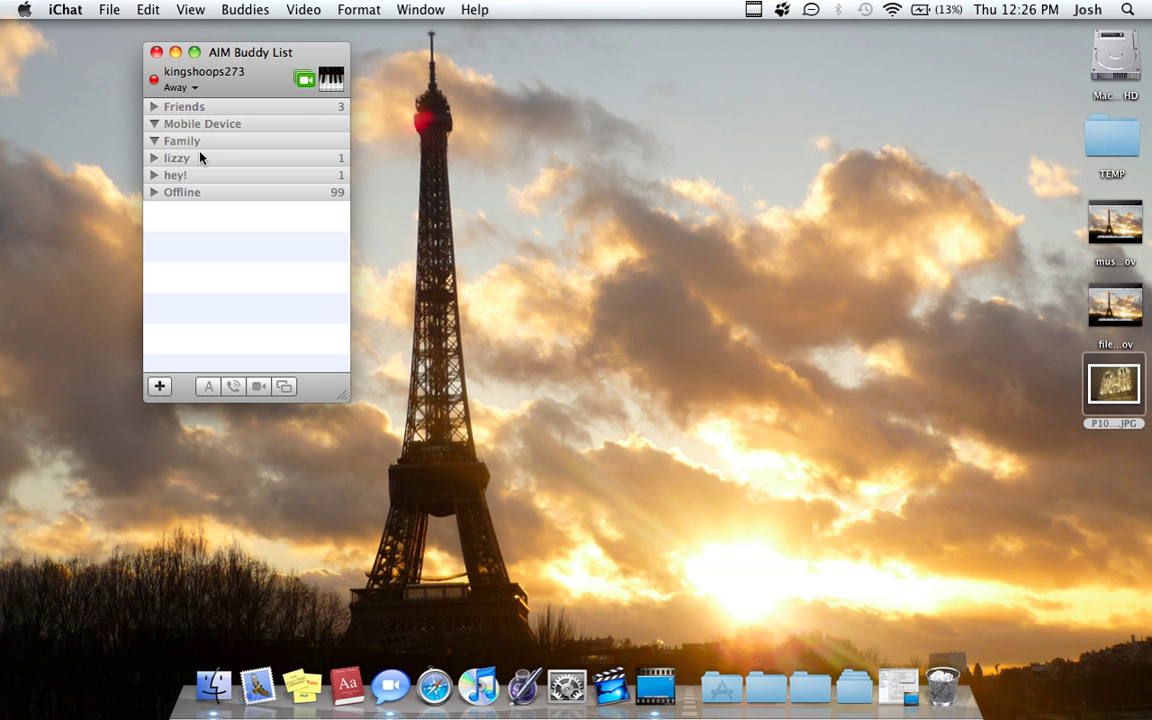
pyautogui.click(206, 128)
pyautogui.click(199, 140)
# Open iChat Preferences, look through the account's Security and Server settings, then show Messages
pyautogui.click(68, 9)
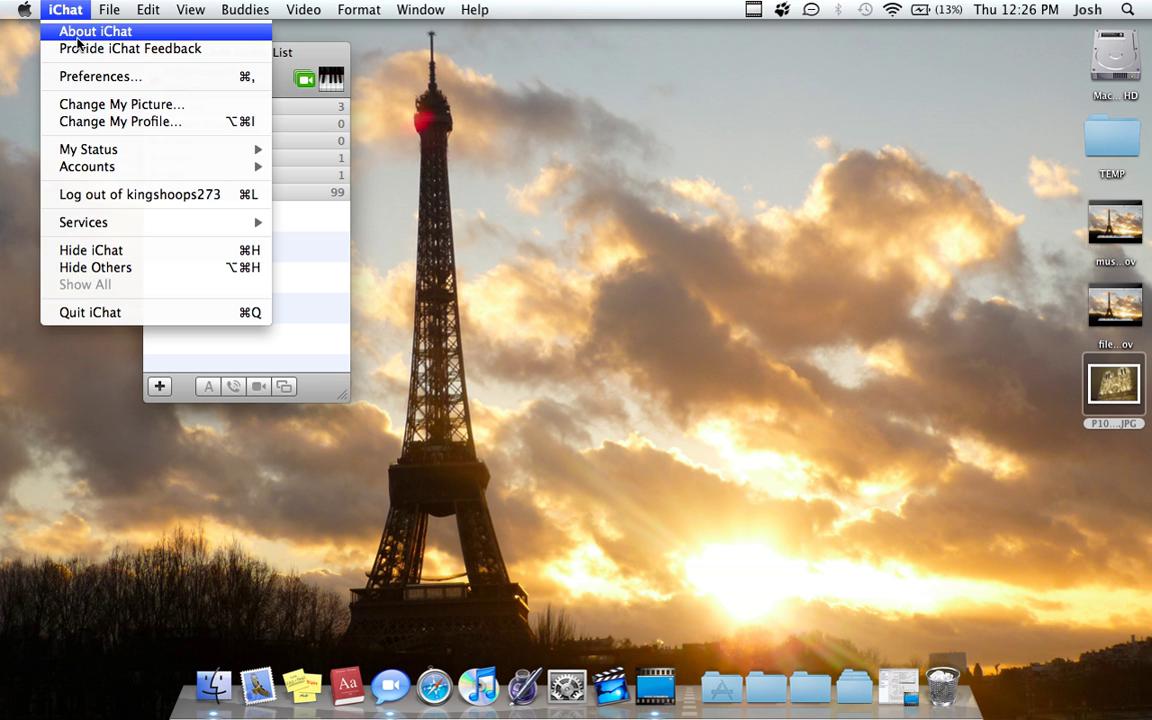
pyautogui.click(95, 77)
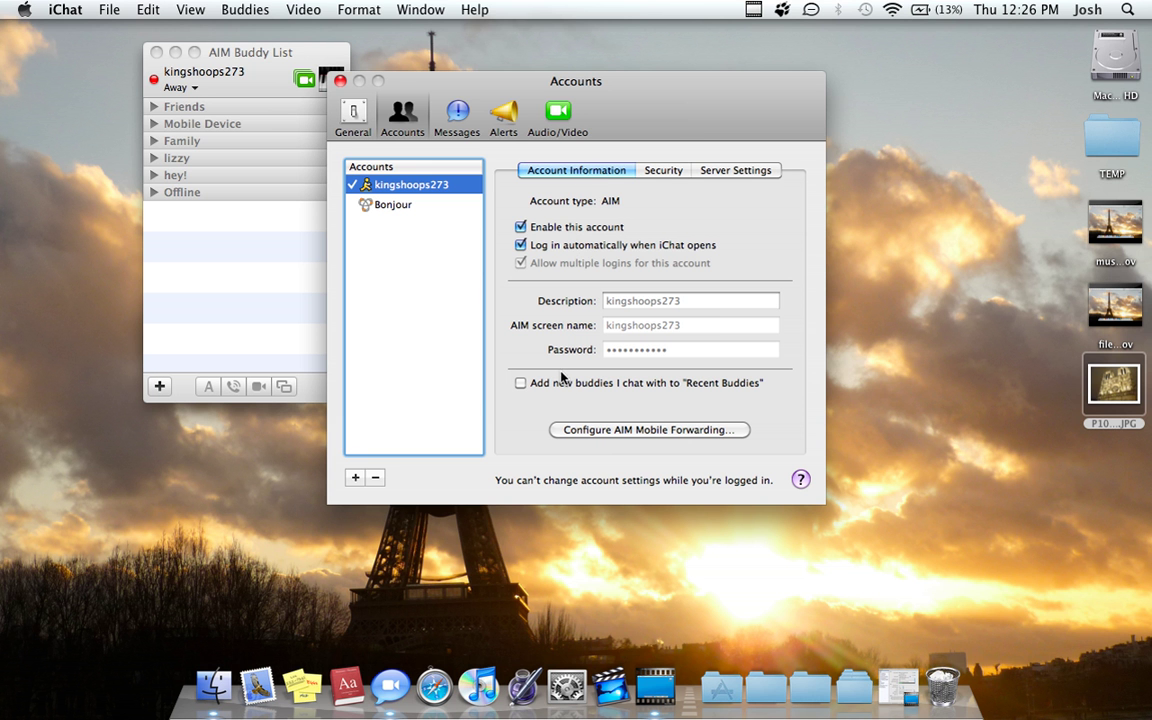
pyautogui.click(660, 172)
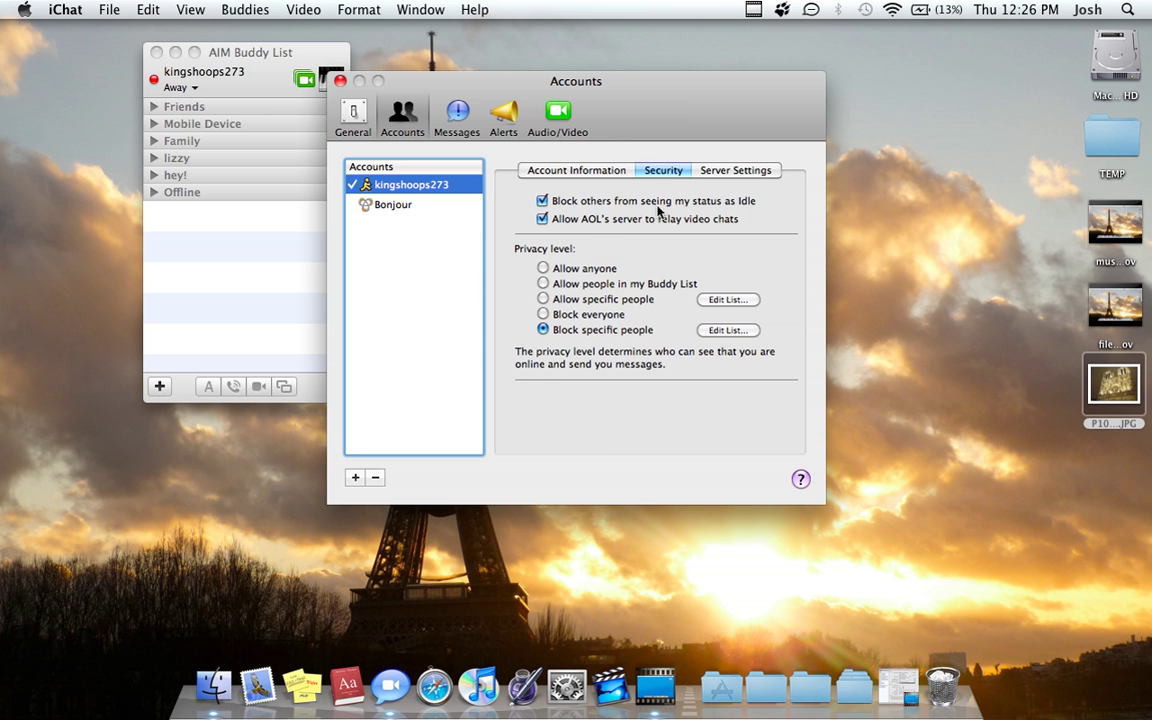
pyautogui.click(708, 172)
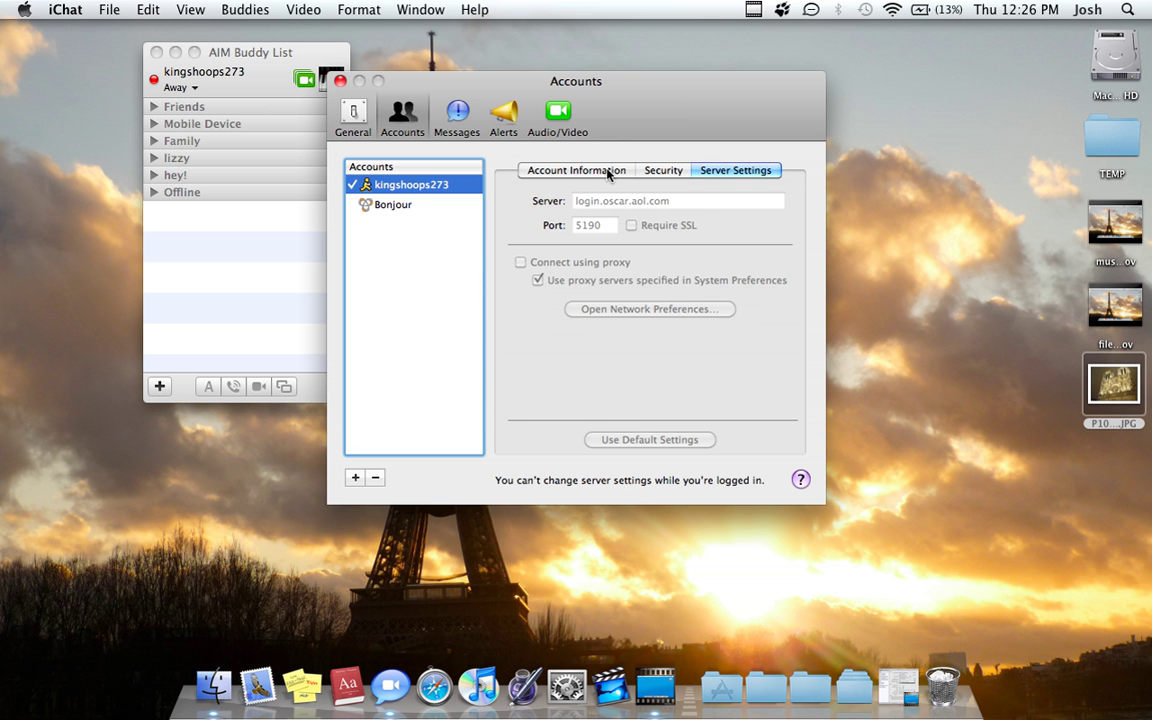
pyautogui.click(580, 170)
pyautogui.click(458, 125)
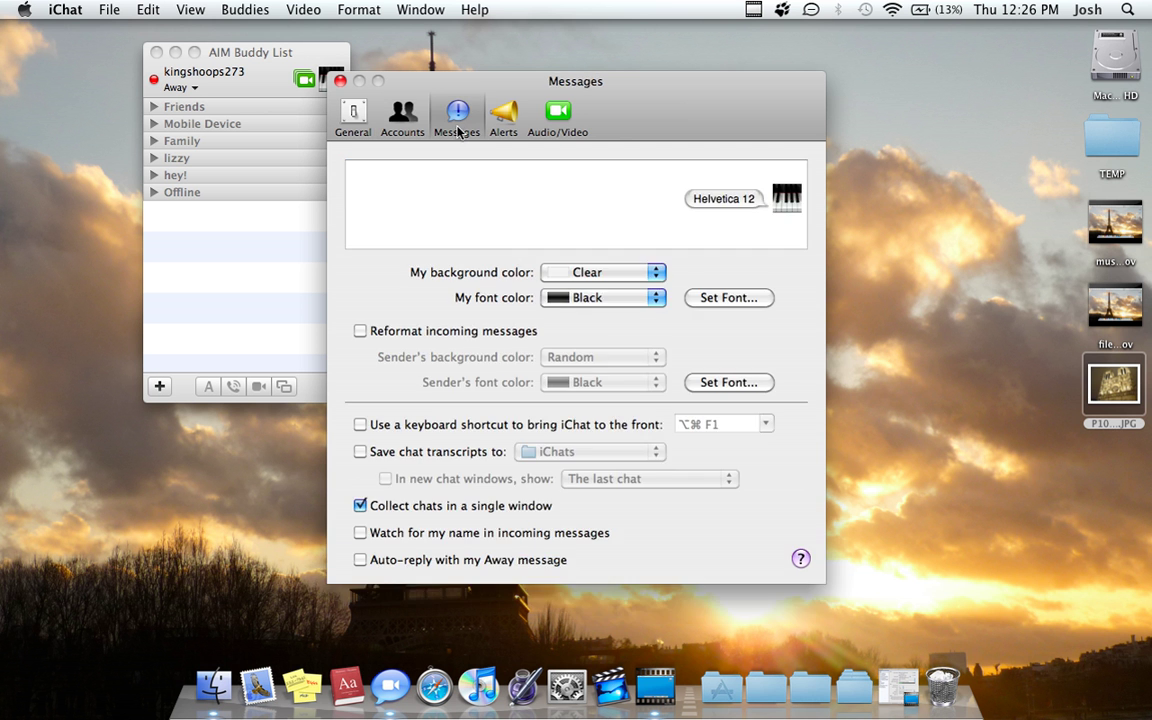
# After trying Orange and White, set my bubble background to Aqua and font color to Black, then view Alerts
pyautogui.click(598, 276)
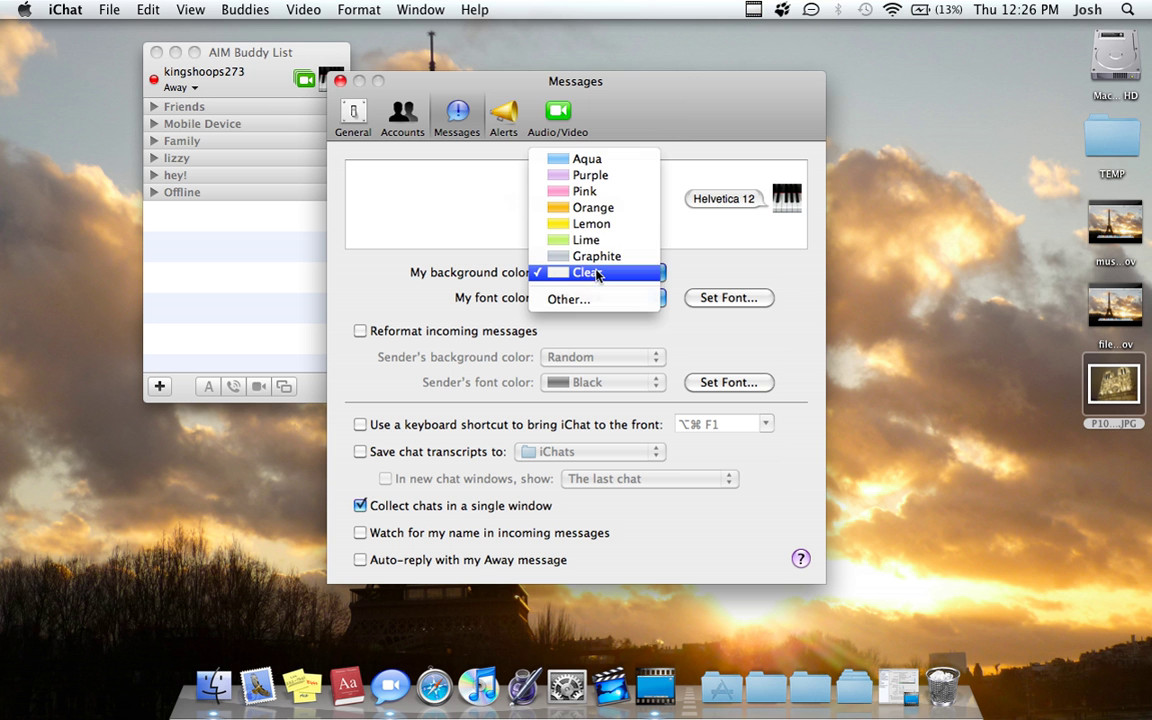
pyautogui.click(594, 210)
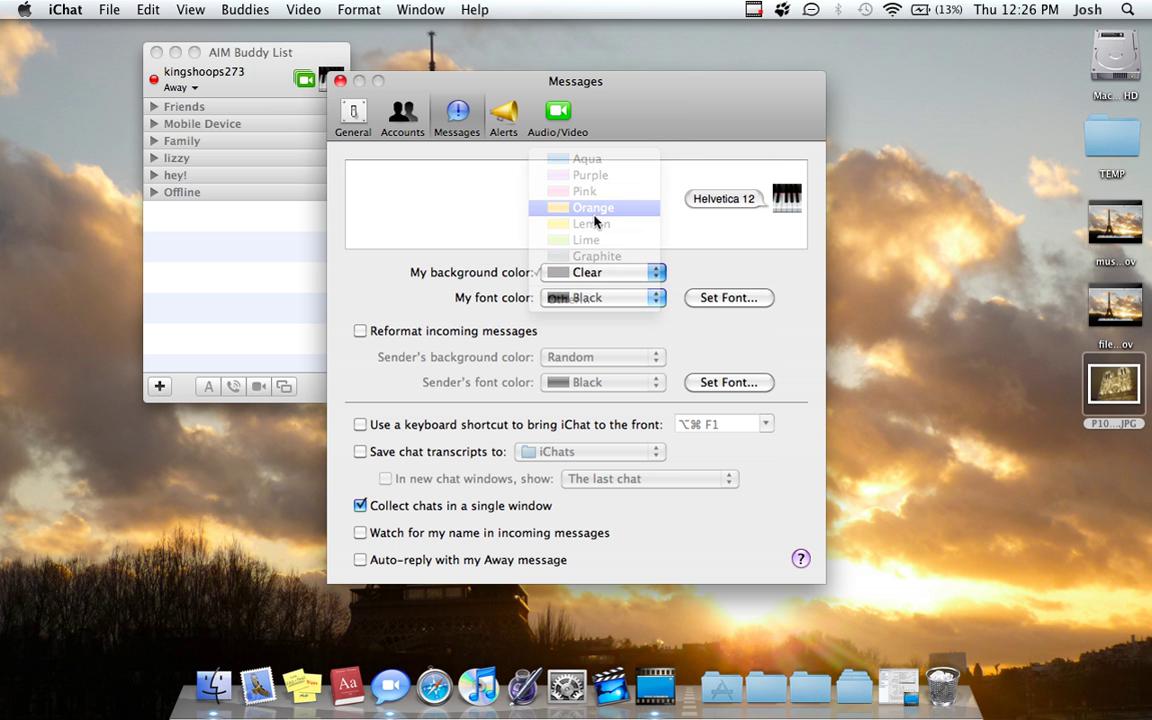
pyautogui.click(600, 298)
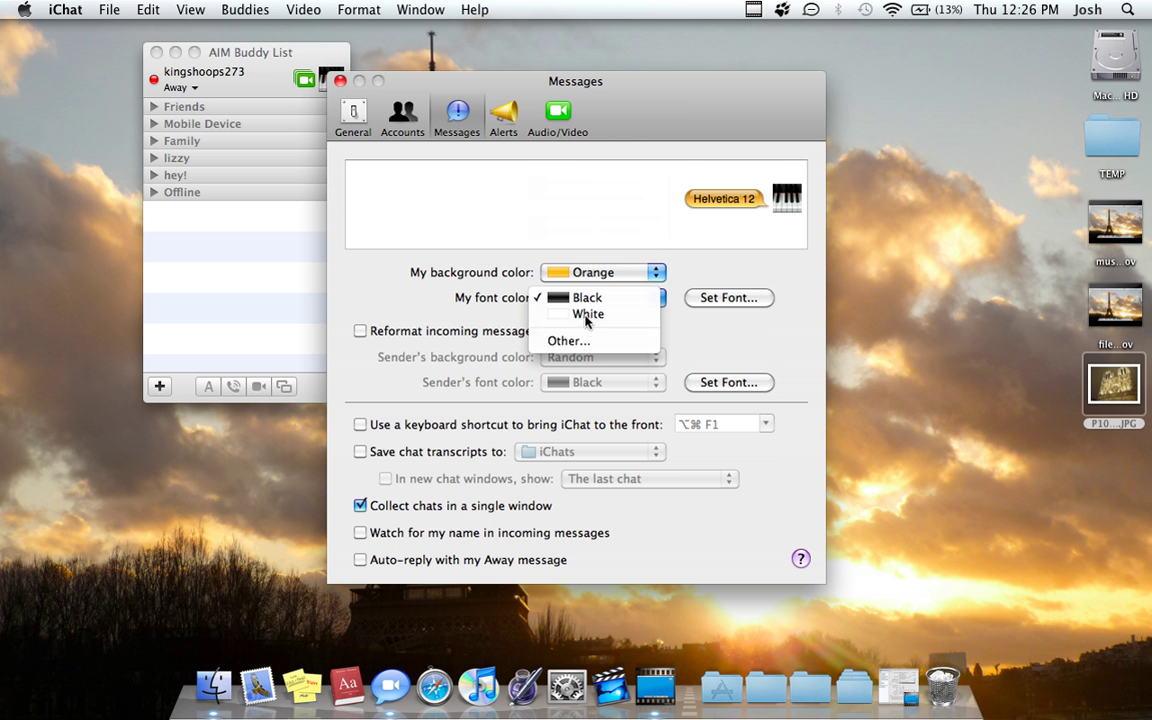
pyautogui.click(587, 311)
pyautogui.click(587, 300)
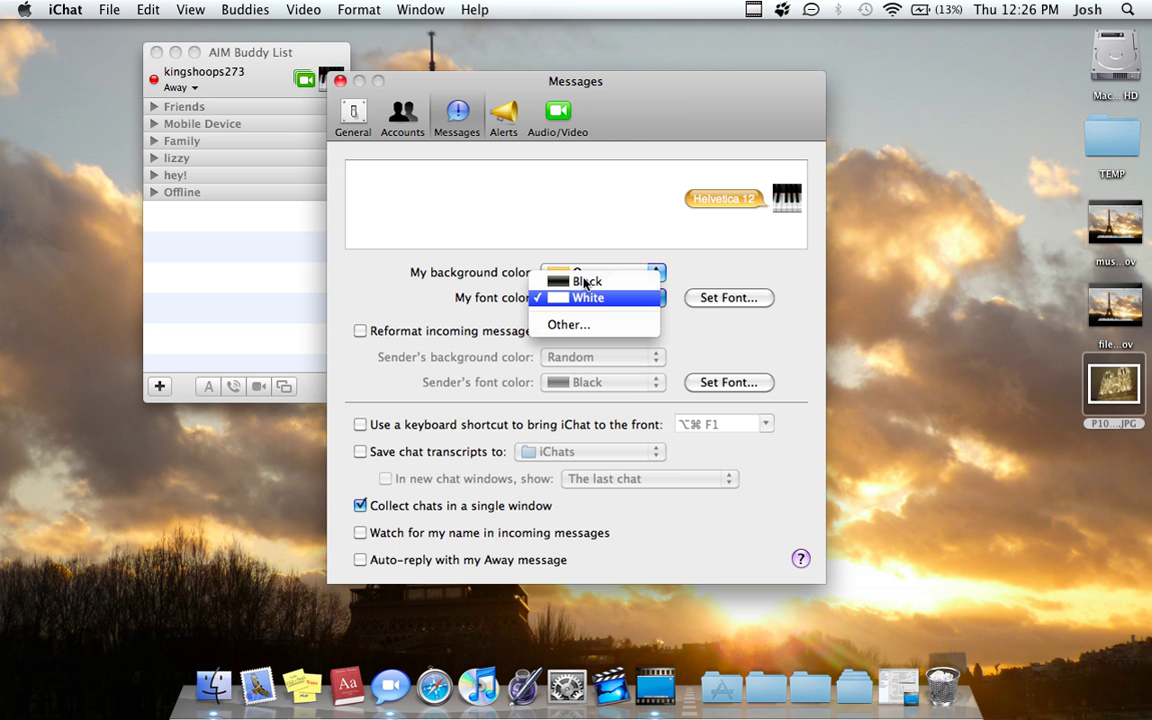
pyautogui.click(587, 283)
pyautogui.click(600, 272)
pyautogui.click(573, 222)
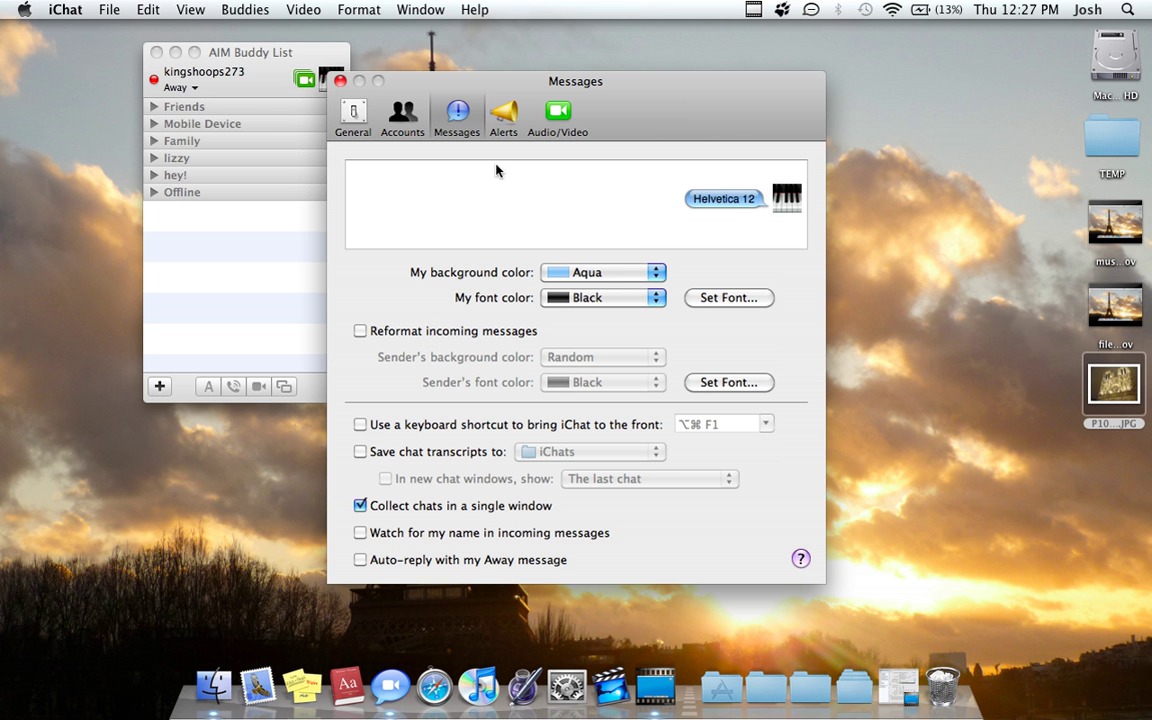
pyautogui.click(507, 124)
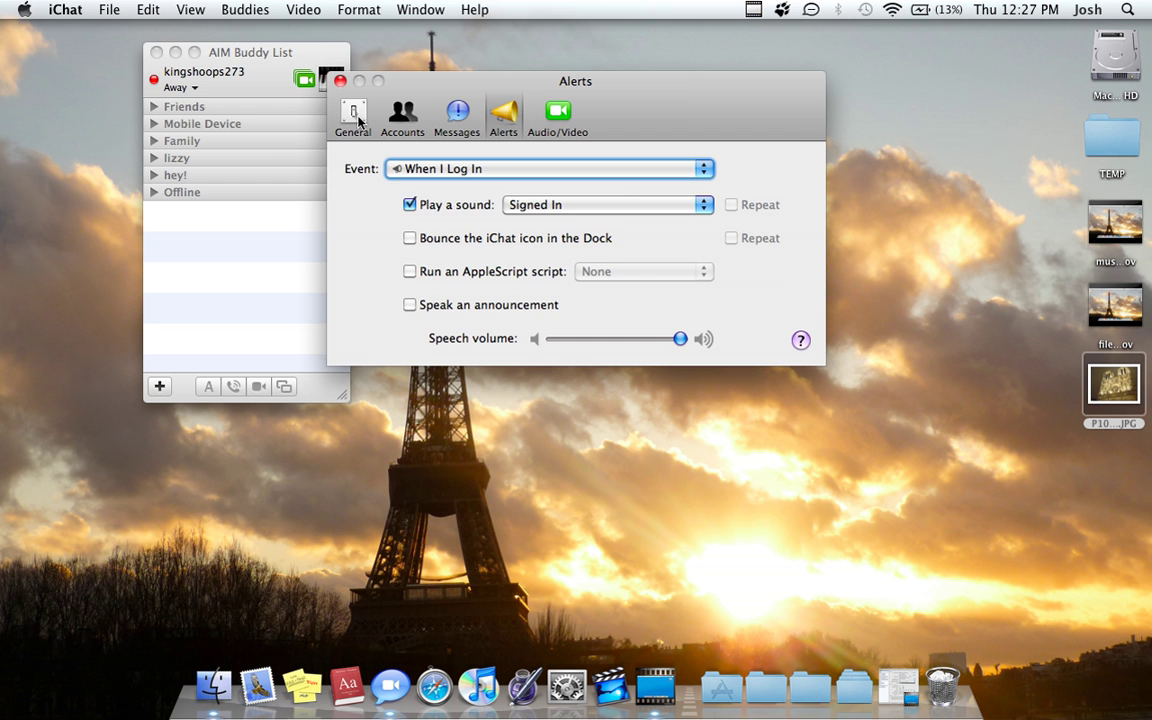
# Return Preferences to General and close it, then bring Finder forward with only the Away buddy list showing
pyautogui.click(356, 120)
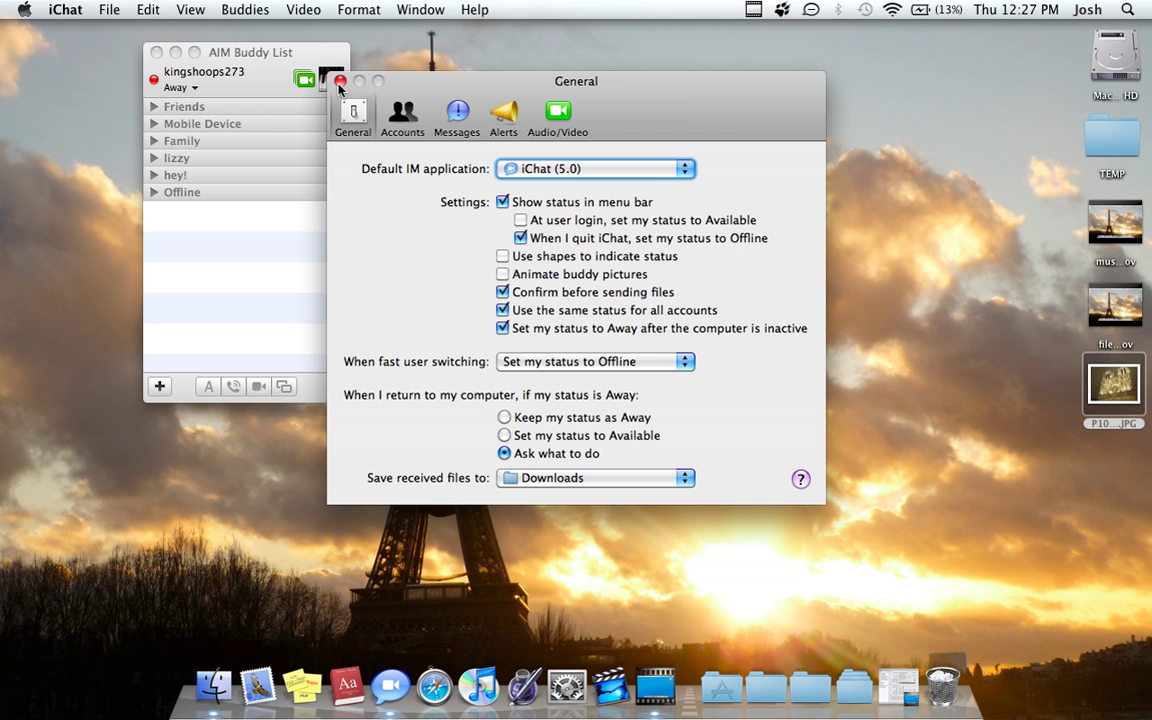
pyautogui.click(339, 81)
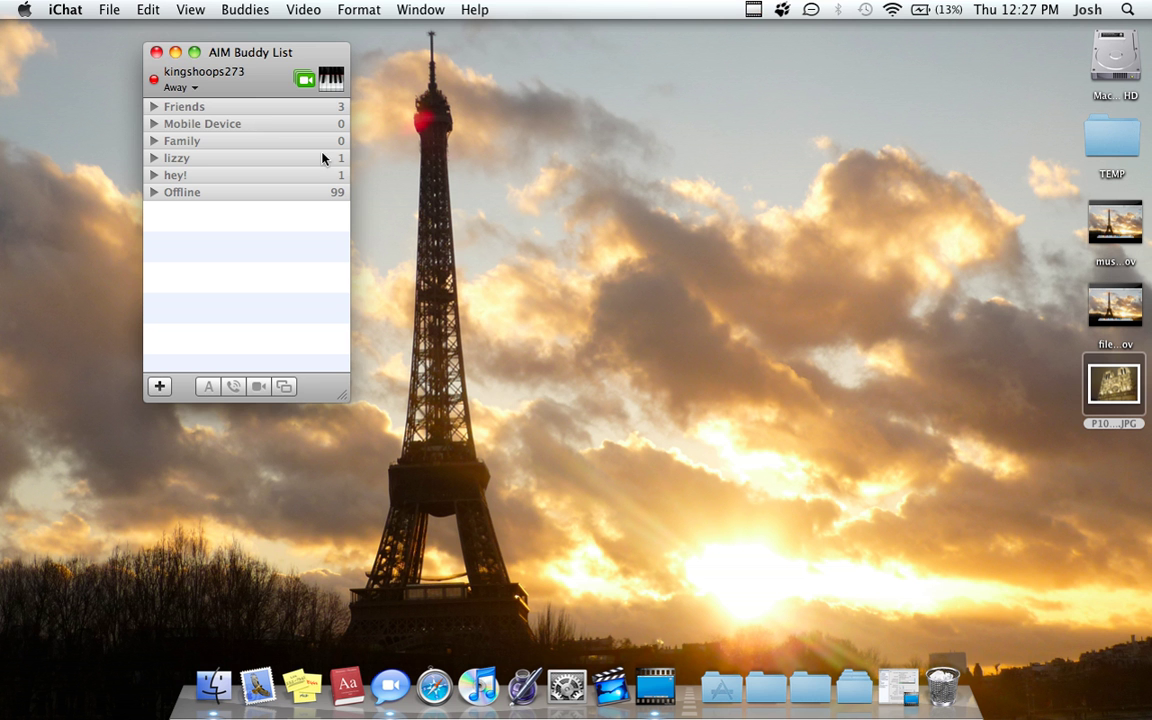
pyautogui.click(520, 242)
pyautogui.click(520, 242)
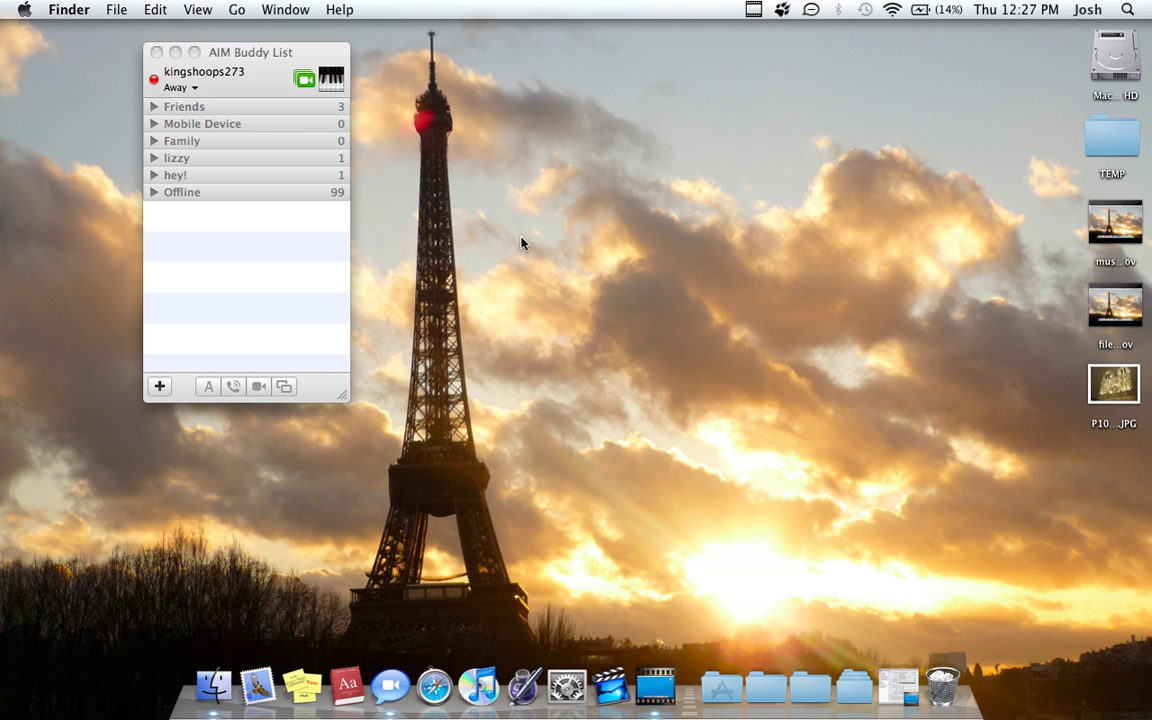